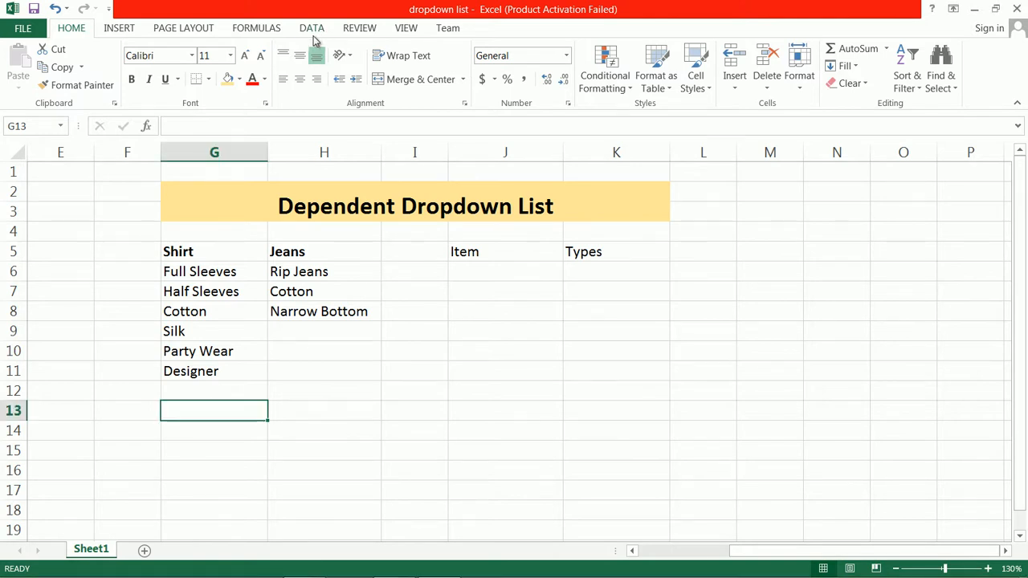
Step: Add a list data validation to cell G13 with the shirt types in G6:G11 as its source
{"action": "left_click", "coordinate": [319, 32]}
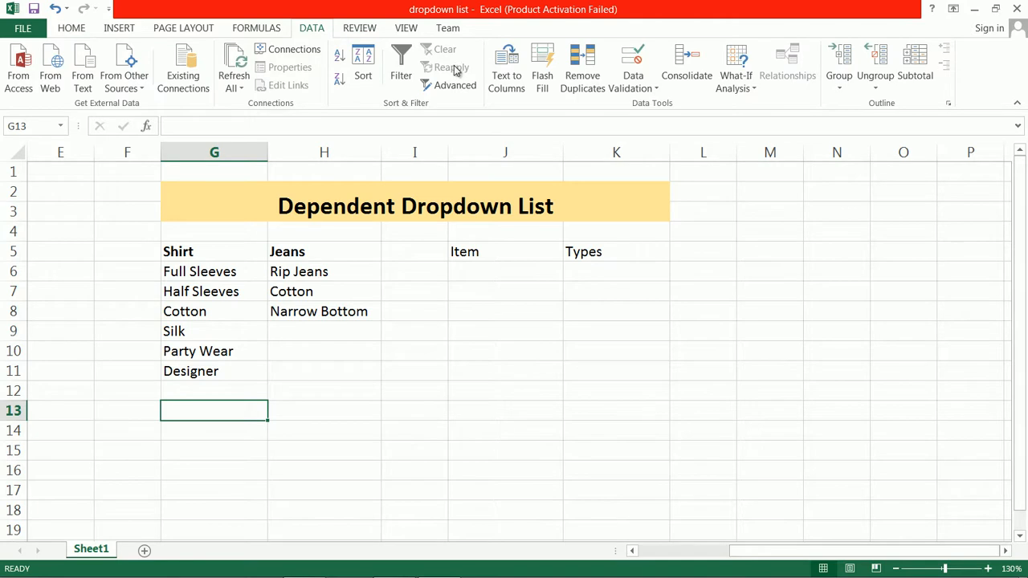
{"action": "left_click", "coordinate": [626, 88]}
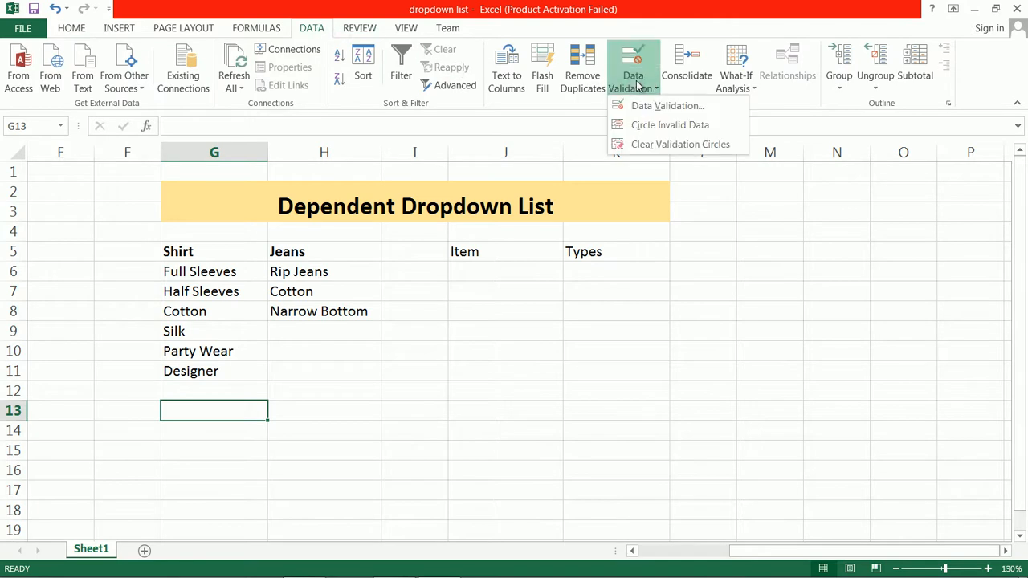
{"action": "left_click", "coordinate": [694, 113]}
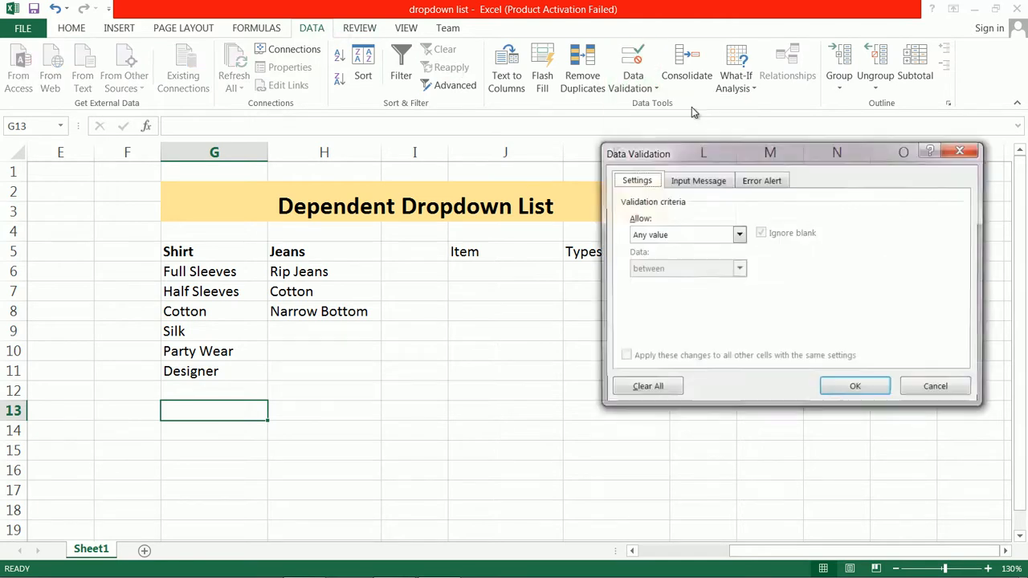
{"action": "left_click", "coordinate": [739, 235]}
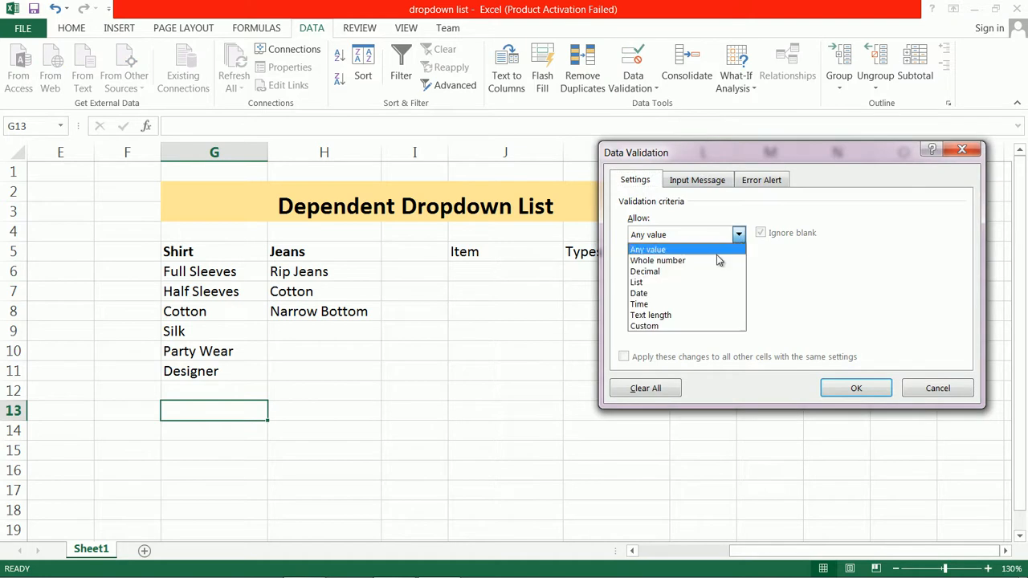
{"action": "left_click", "coordinate": [660, 283]}
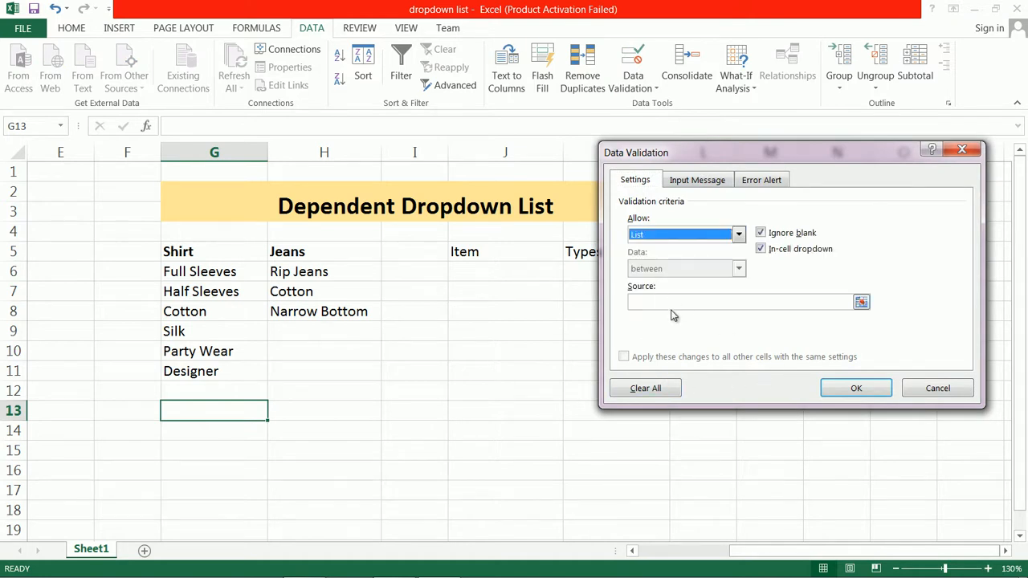
{"action": "left_click", "coordinate": [670, 301]}
{"action": "left_click_drag", "start_coordinate": [169, 272], "coordinate": [215, 371]}
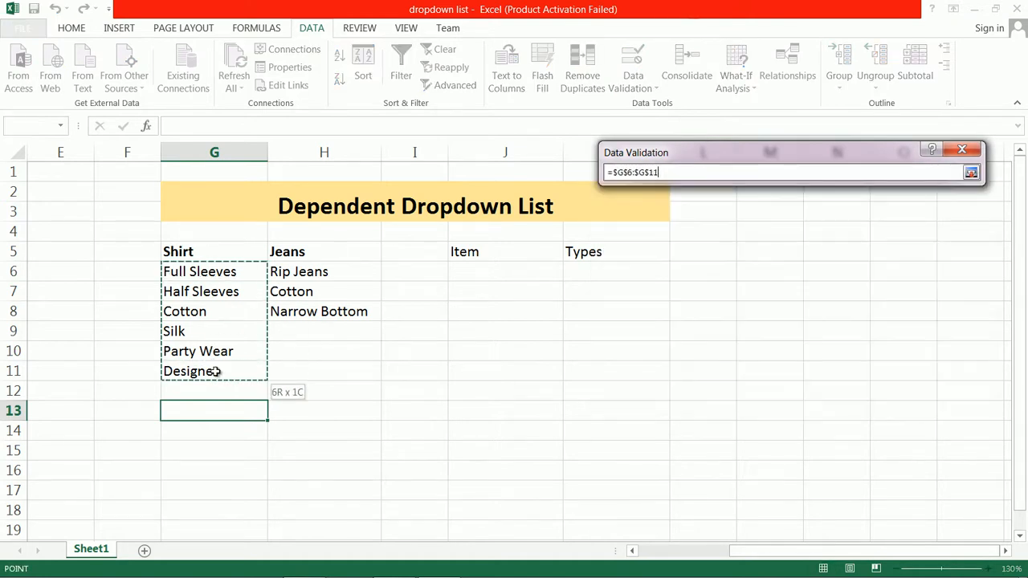
{"action": "left_click", "coordinate": [843, 380]}
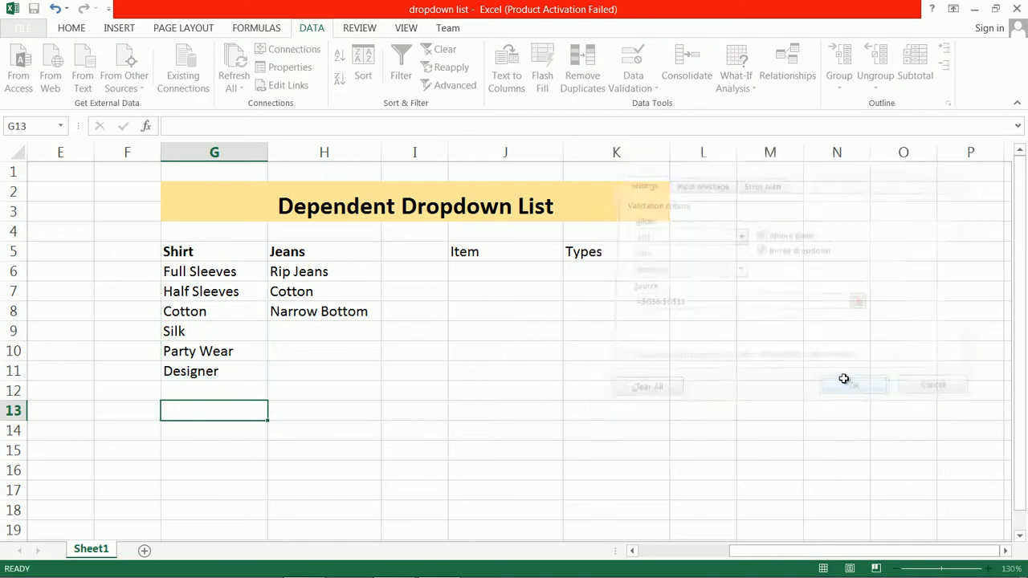
Step: Try out the dropdown in G13 by choosing Full Sleeves, Cotton and finally Silk
{"action": "left_click", "coordinate": [271, 411]}
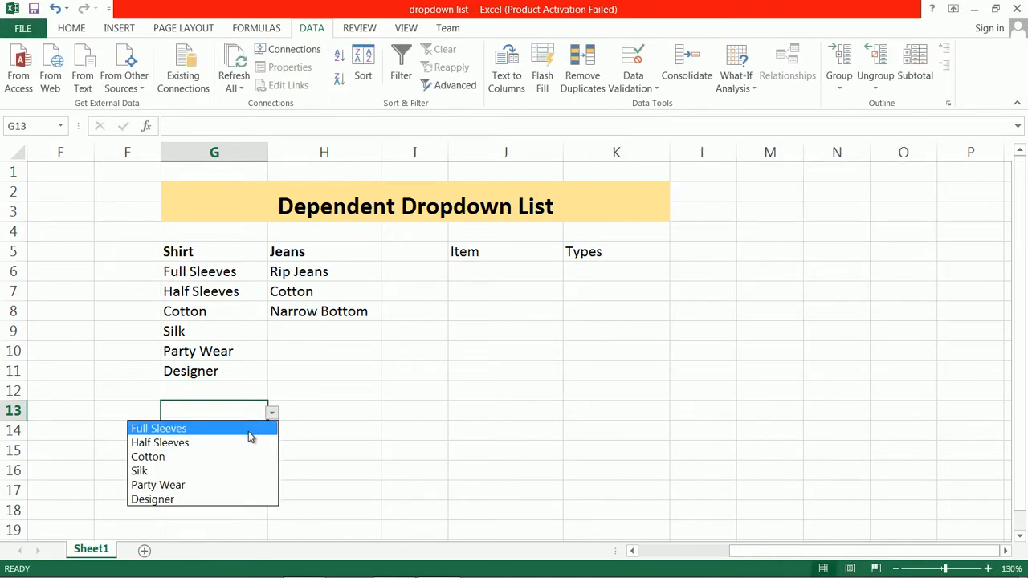
{"action": "left_click", "coordinate": [249, 430]}
{"action": "left_click", "coordinate": [271, 412]}
{"action": "left_click", "coordinate": [252, 456]}
{"action": "left_click", "coordinate": [271, 412]}
{"action": "left_click", "coordinate": [257, 471]}
{"action": "left_click", "coordinate": [242, 425]}
{"action": "left_click", "coordinate": [251, 409]}
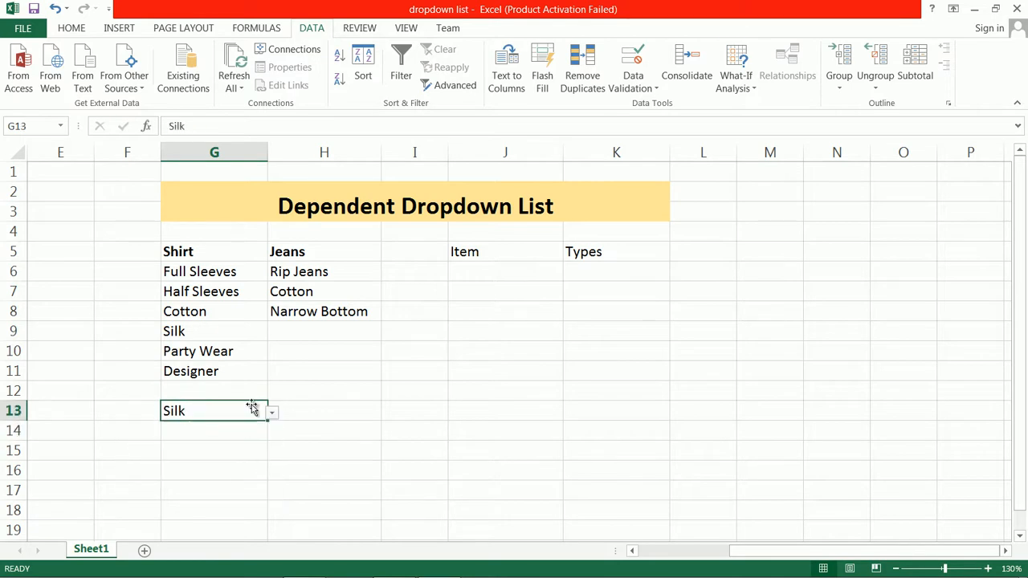
Step: Try to empty the list source in the data validation of cell G13
{"action": "left_click", "coordinate": [646, 87]}
{"action": "left_click", "coordinate": [658, 104]}
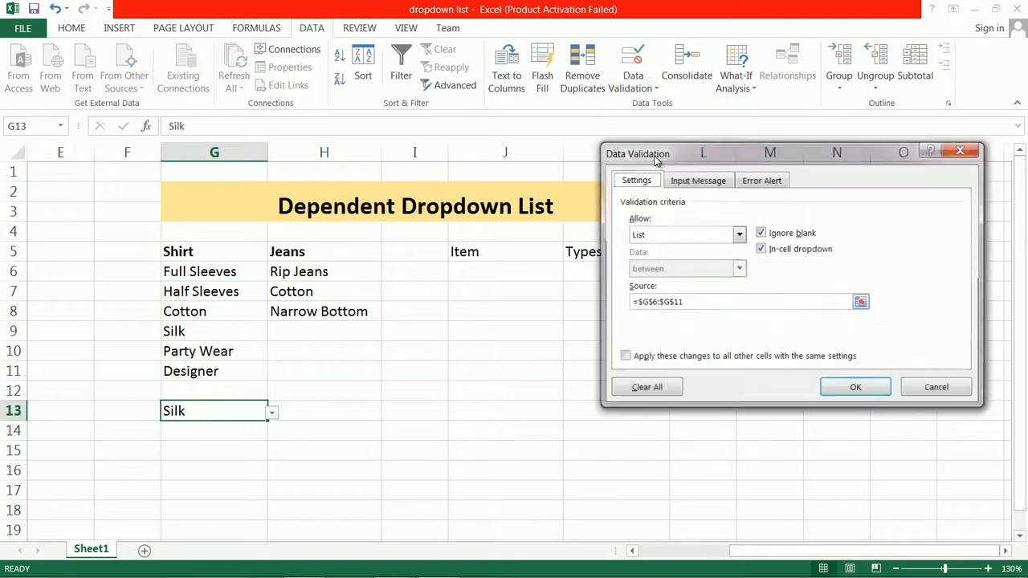
{"action": "left_click_drag", "start_coordinate": [735, 300], "coordinate": [529, 300]}
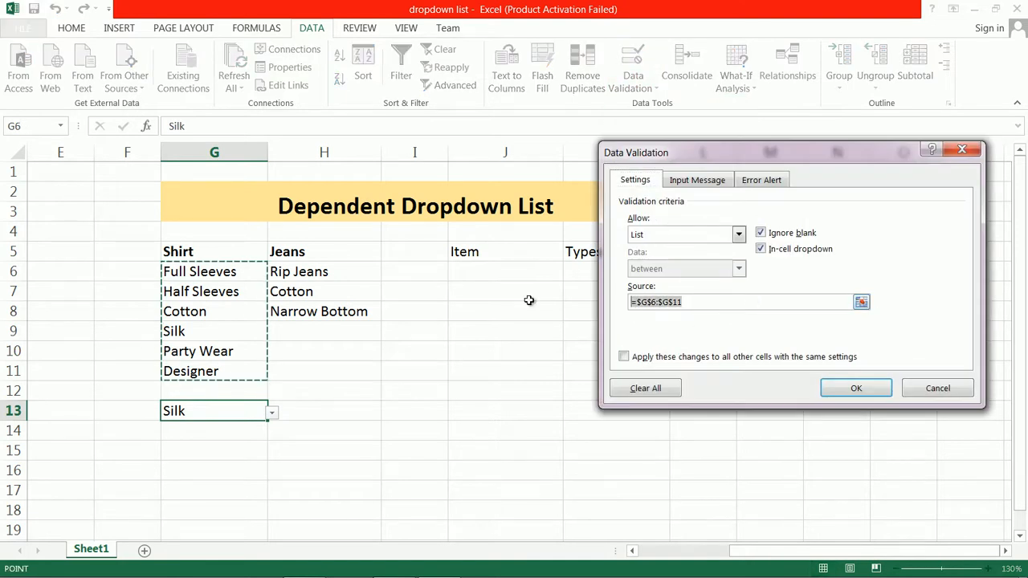
{"action": "key", "text": "BackSpace"}
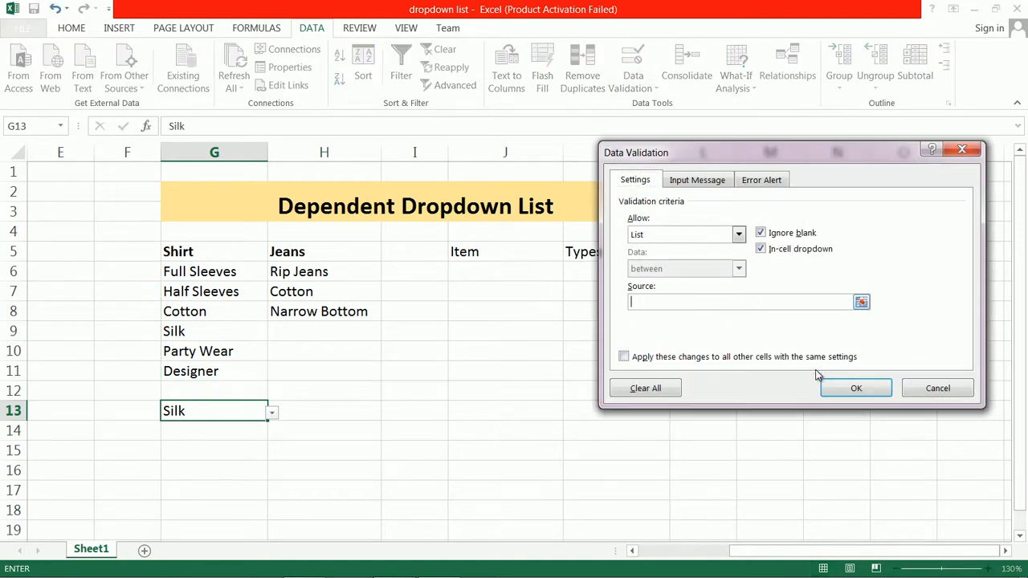
{"action": "left_click", "coordinate": [845, 391]}
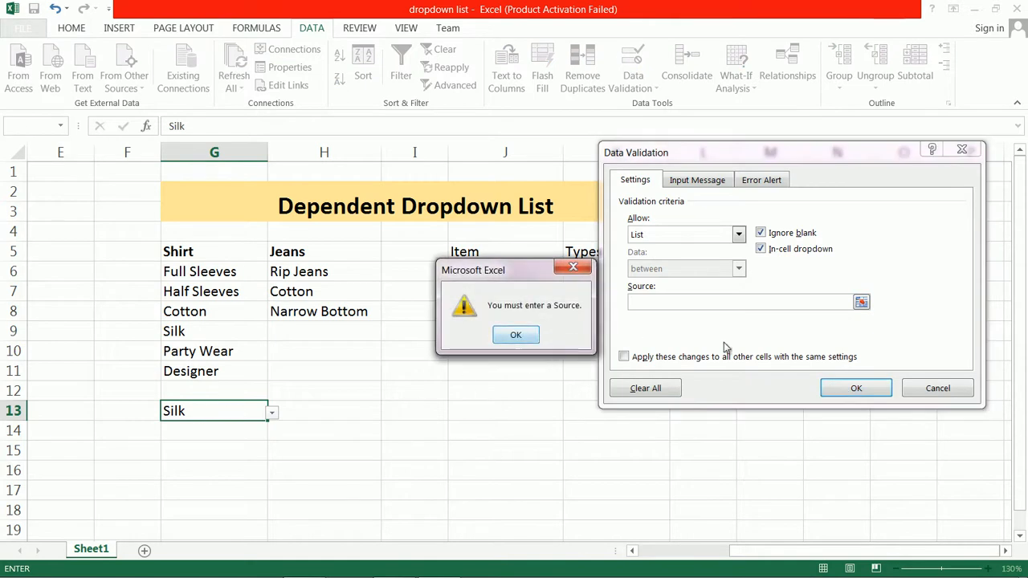
{"action": "left_click", "coordinate": [517, 334]}
Step: Clear all data validation settings from cell G13 and delete its Silk entry
{"action": "left_click", "coordinate": [738, 234]}
{"action": "left_click", "coordinate": [738, 233]}
{"action": "left_click", "coordinate": [645, 388]}
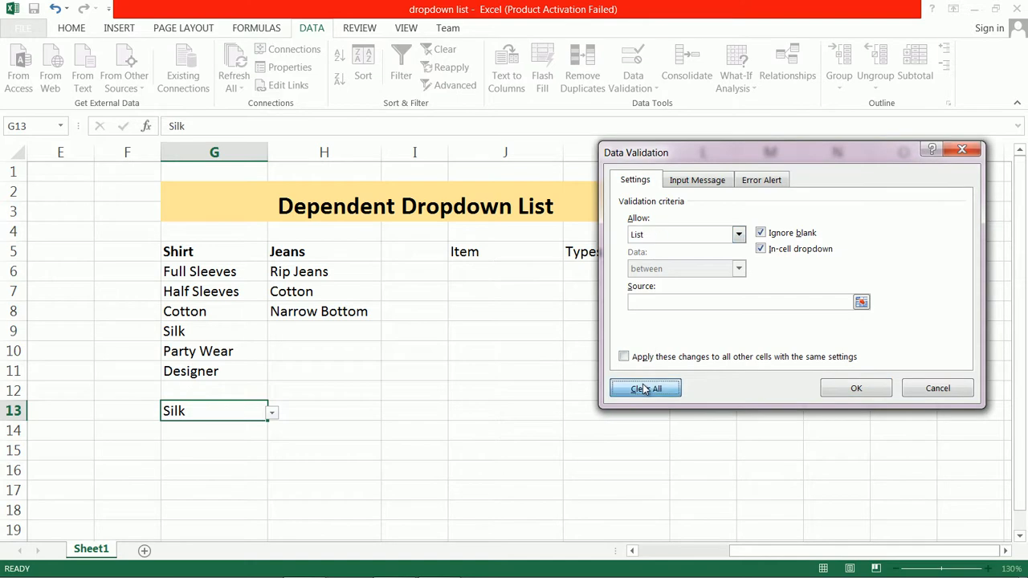
{"action": "left_click", "coordinate": [851, 389]}
{"action": "left_click", "coordinate": [218, 427]}
{"action": "left_click", "coordinate": [220, 411]}
{"action": "key", "text": "Delete"}
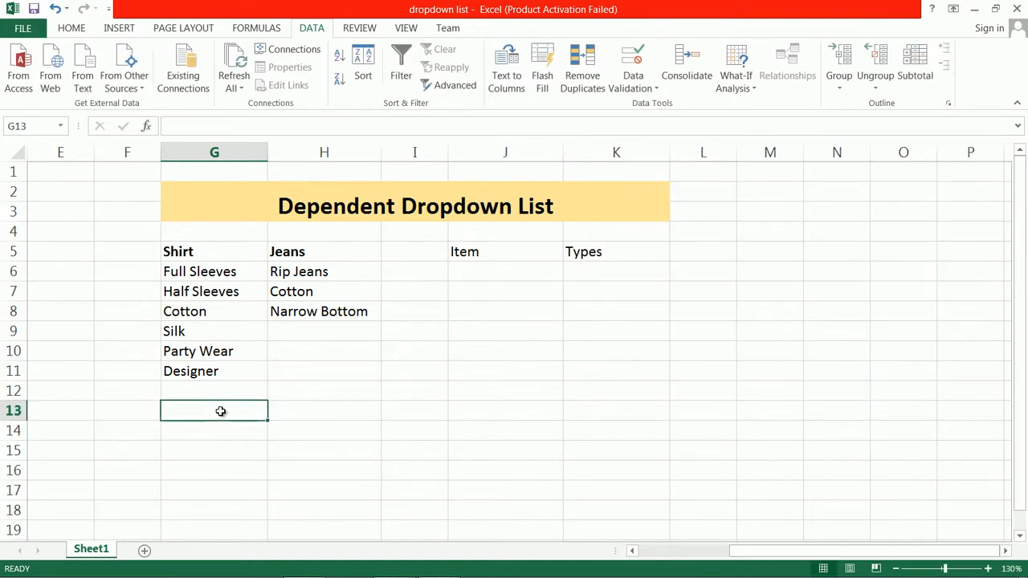
Step: Examine the entries under Shirt, the Shirt and Jeans headings, and the cells for the Item column
{"action": "left_click", "coordinate": [222, 469]}
{"action": "left_click", "coordinate": [215, 374]}
{"action": "left_click", "coordinate": [228, 340]}
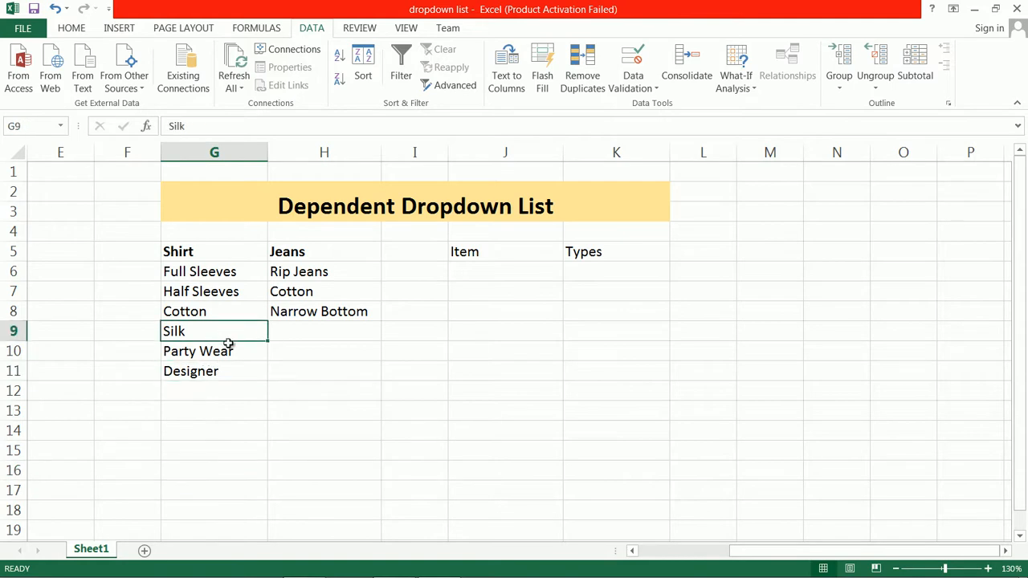
{"action": "left_click", "coordinate": [232, 269]}
{"action": "left_click", "coordinate": [227, 313]}
{"action": "left_click", "coordinate": [221, 351]}
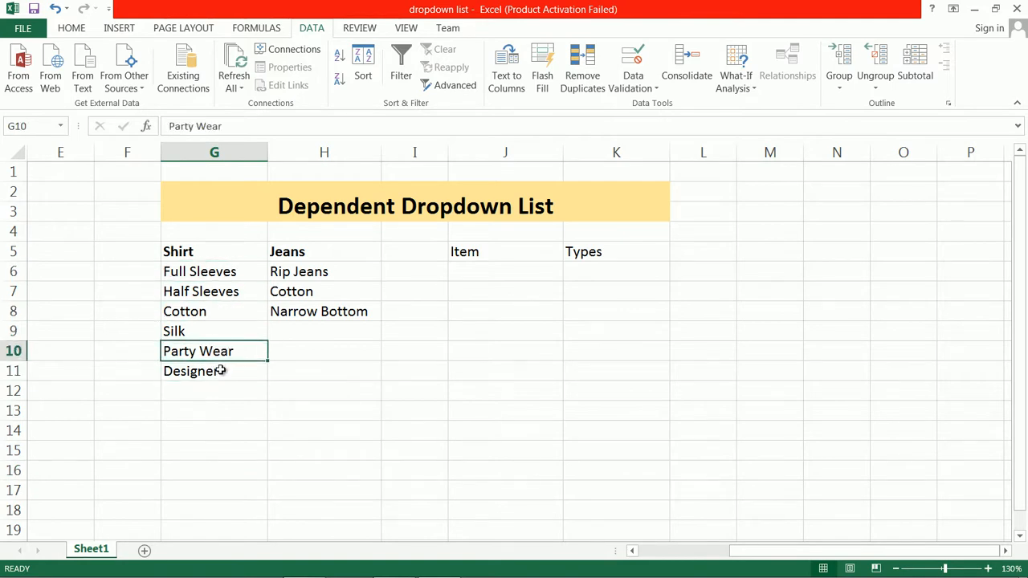
{"action": "left_click", "coordinate": [218, 370]}
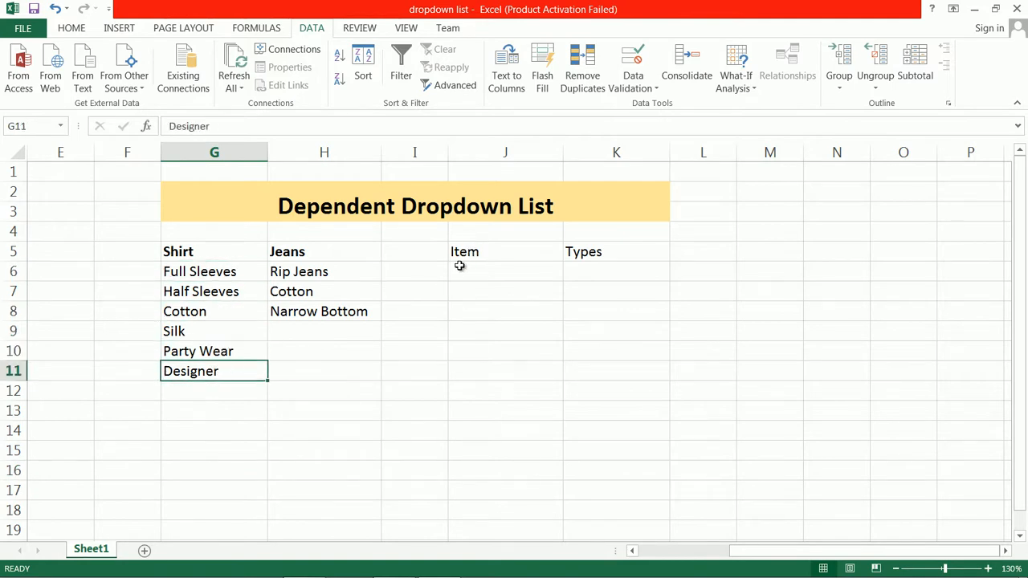
{"action": "left_click", "coordinate": [183, 252]}
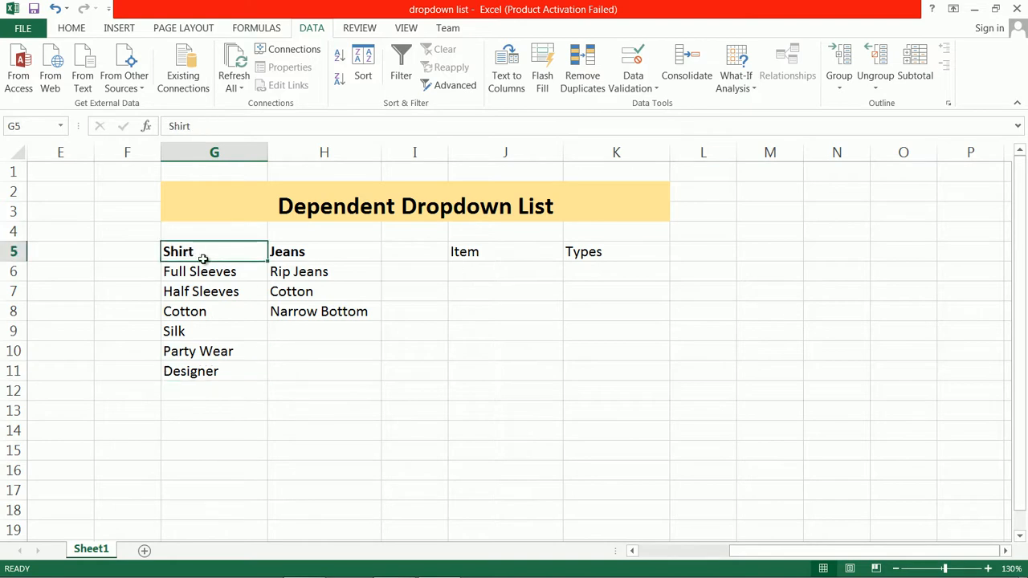
{"action": "left_click", "coordinate": [295, 256]}
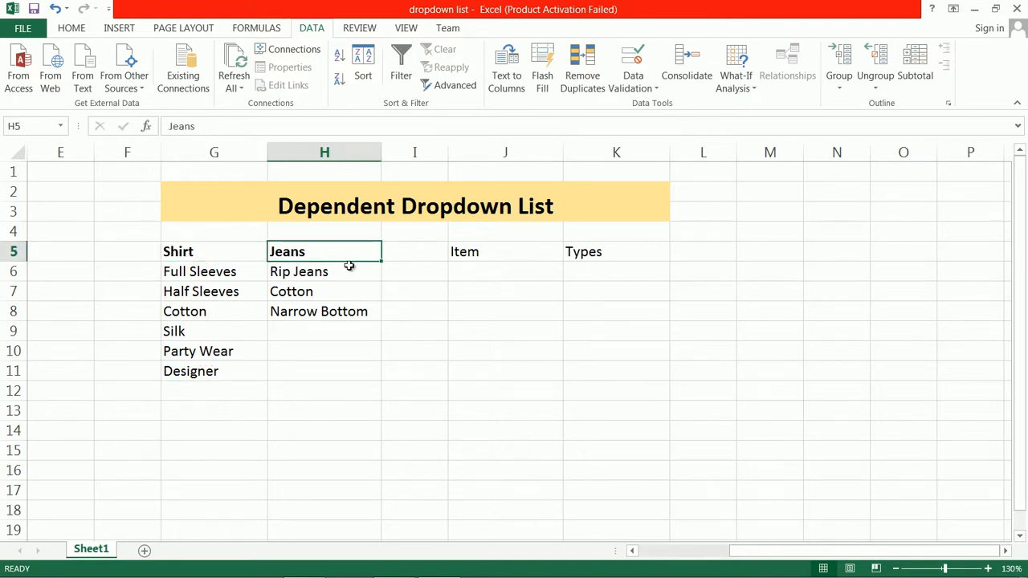
{"action": "left_click", "coordinate": [503, 255]}
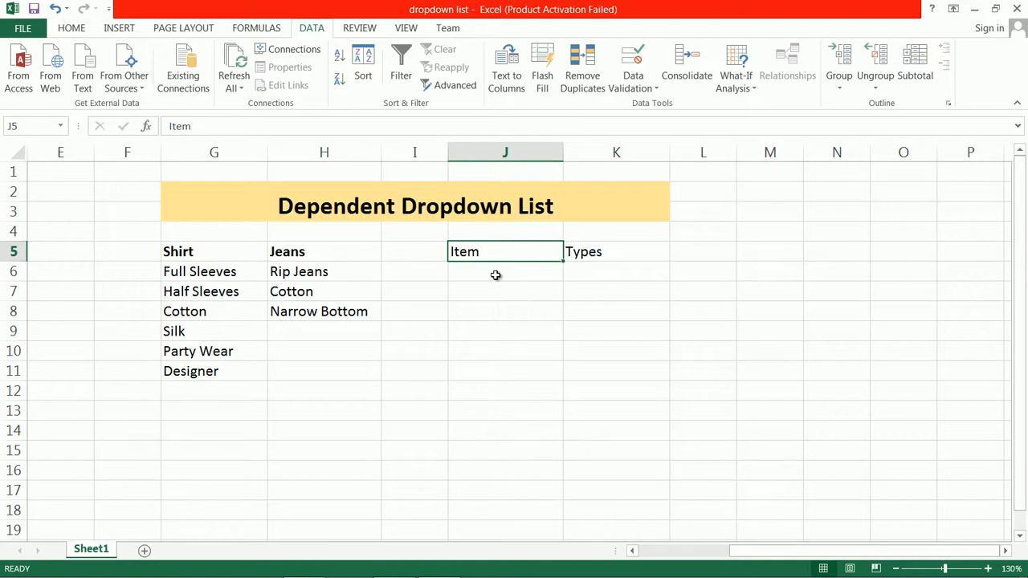
{"action": "left_click", "coordinate": [495, 275]}
{"action": "left_click", "coordinate": [476, 254]}
{"action": "left_click", "coordinate": [493, 276]}
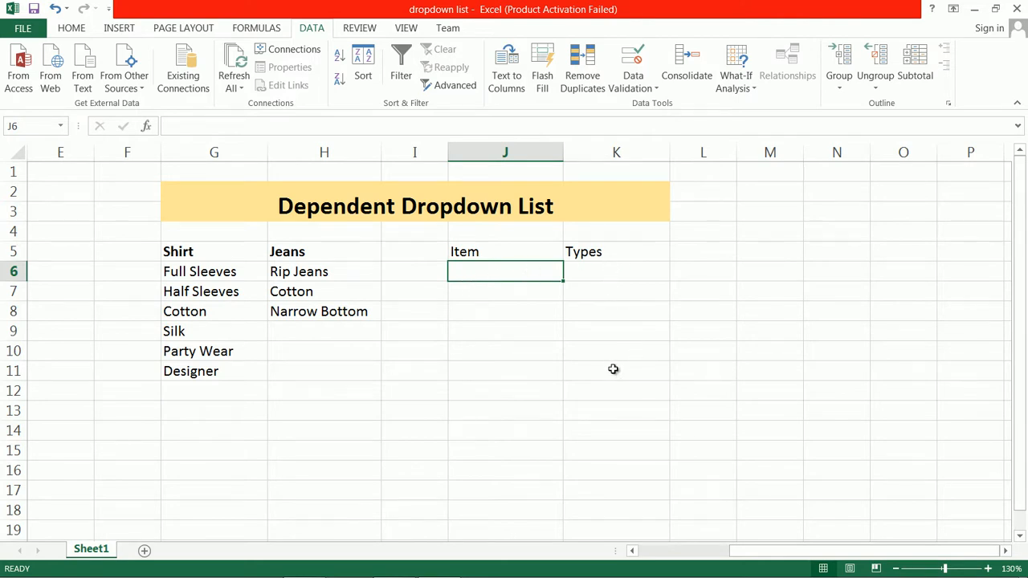
{"action": "left_click", "coordinate": [318, 254]}
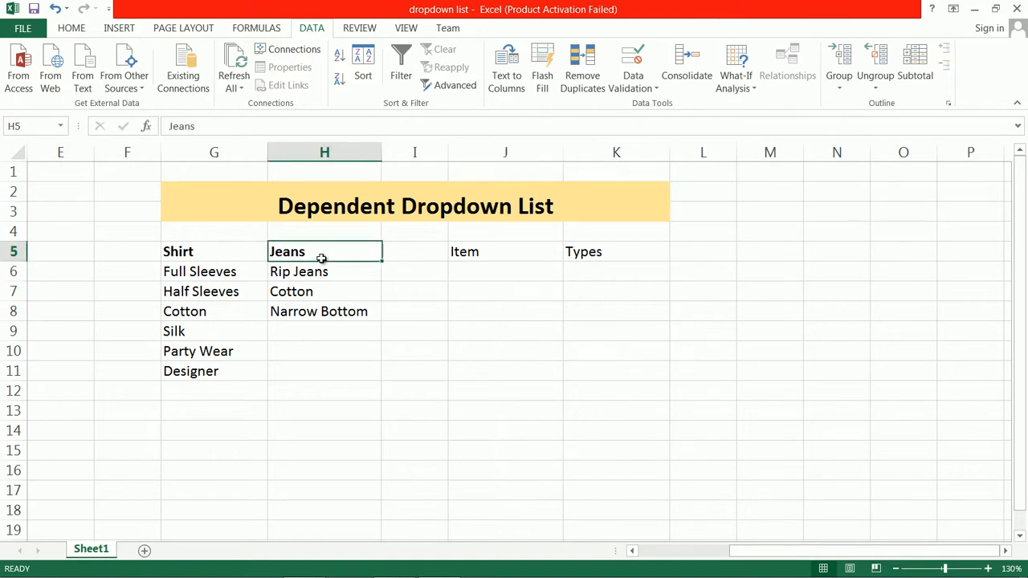
{"action": "left_click", "coordinate": [519, 278]}
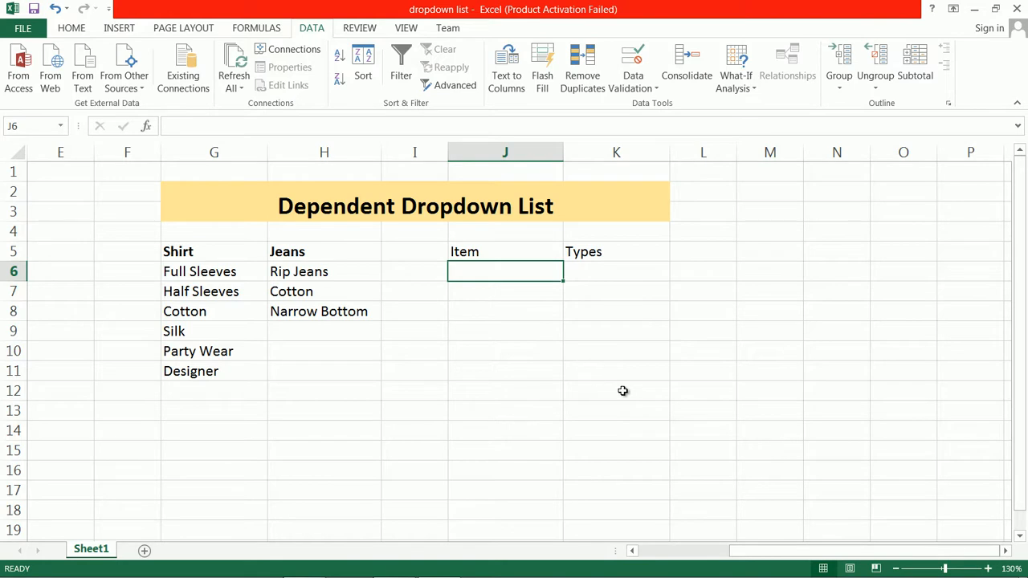
Step: Create named ranges from the Shirt list G5:G11 and the Jeans list H5:H8, using the top row as names
{"action": "left_click_drag", "start_coordinate": [213, 252], "coordinate": [264, 371]}
{"action": "left_click_drag", "start_coordinate": [323, 254], "coordinate": [332, 315]}
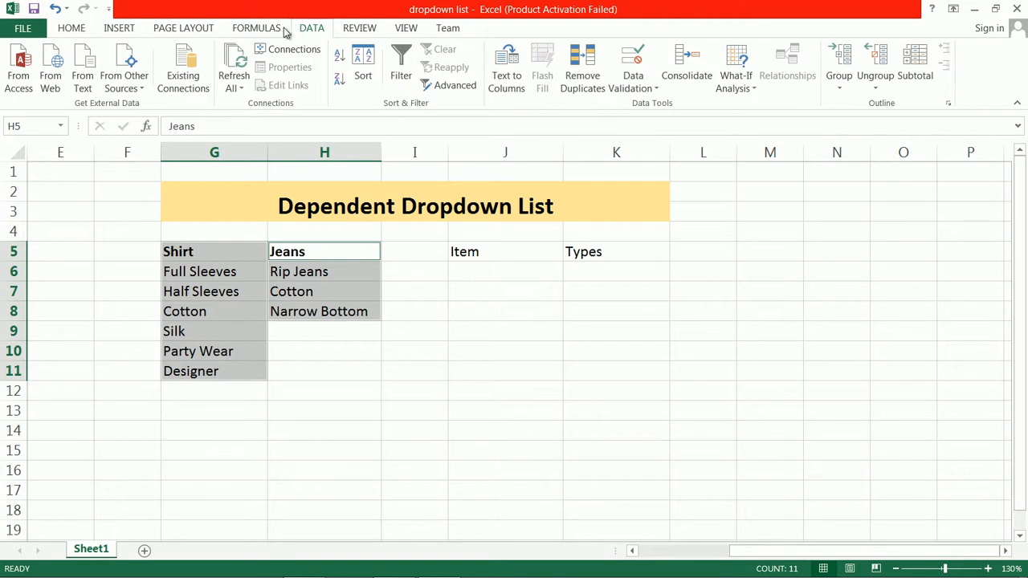
{"action": "left_click", "coordinate": [255, 28]}
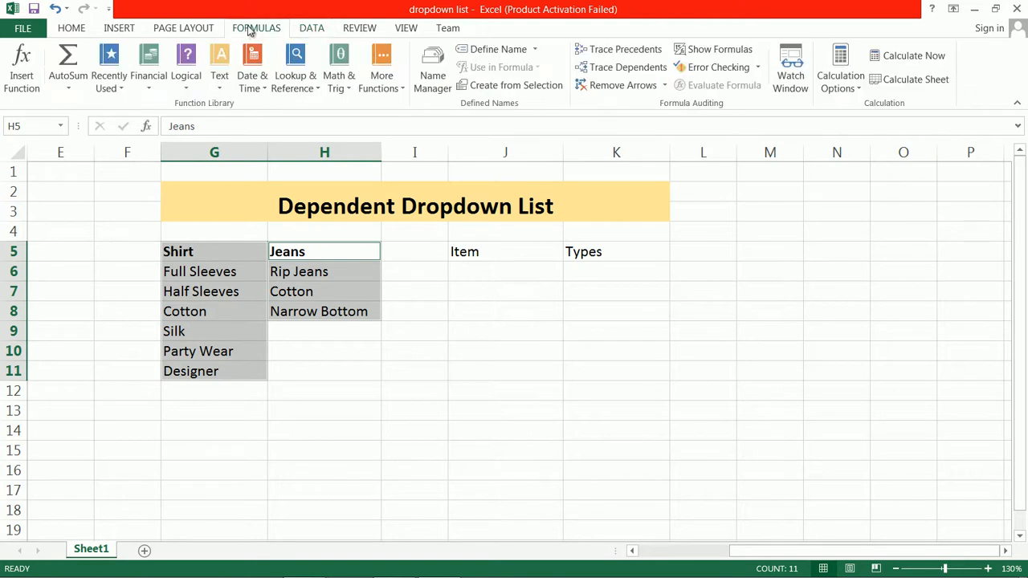
{"action": "left_click", "coordinate": [511, 86]}
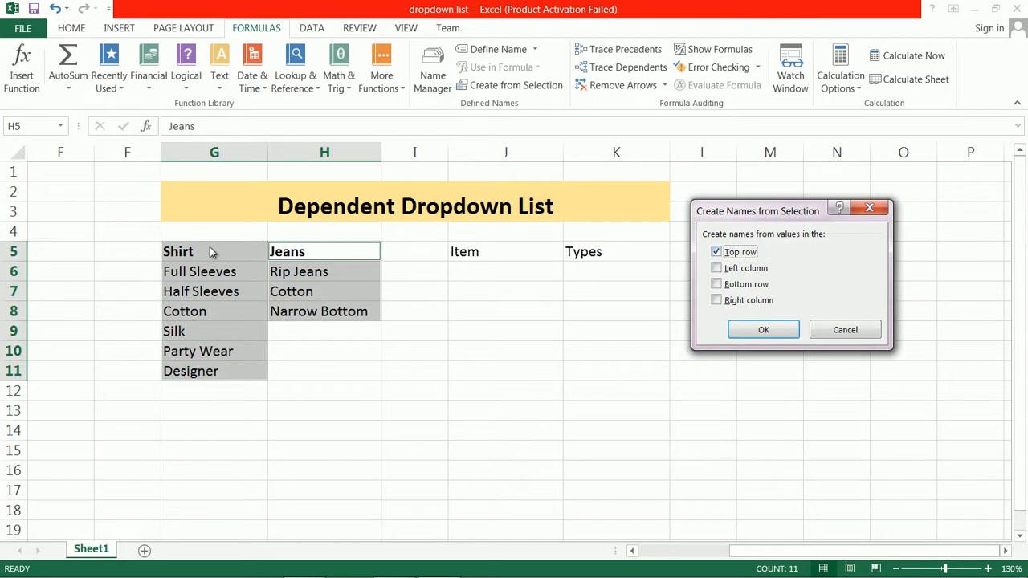
{"action": "left_click", "coordinate": [763, 329]}
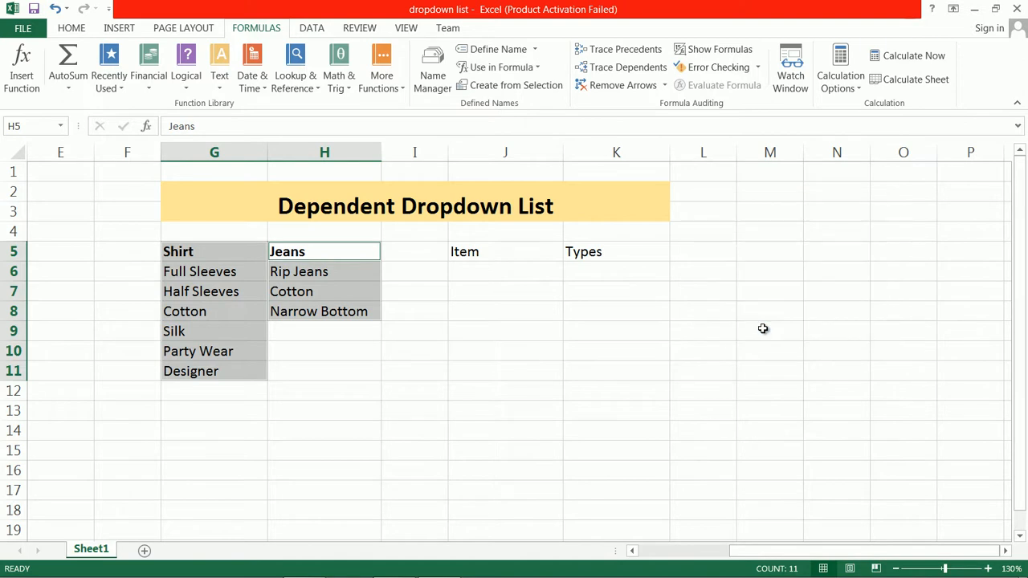
Step: Check which cells the named ranges Jeans and Shirt cover by jumping to each one
{"action": "left_click", "coordinate": [206, 269]}
{"action": "left_click", "coordinate": [215, 251]}
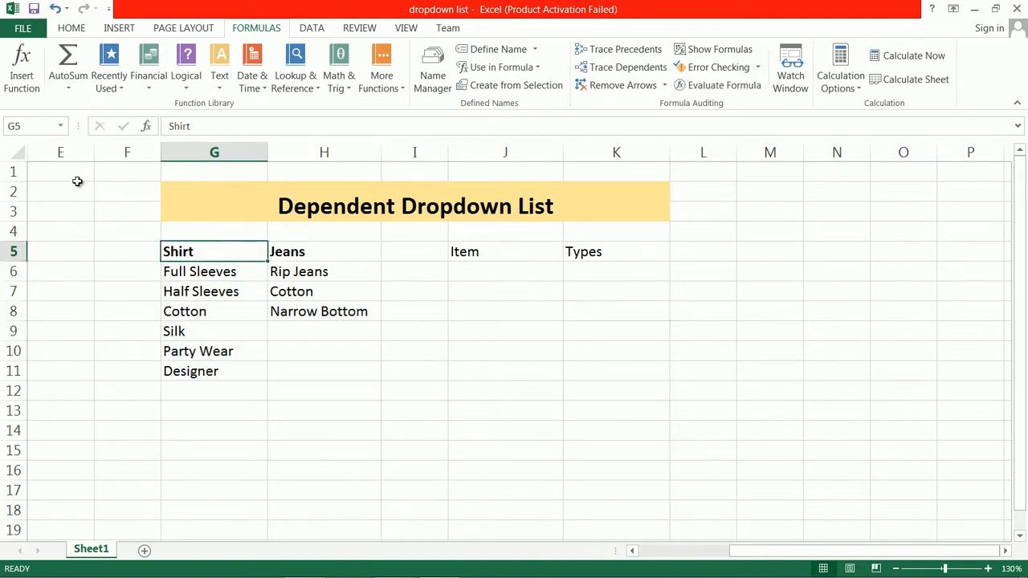
{"action": "left_click", "coordinate": [61, 126]}
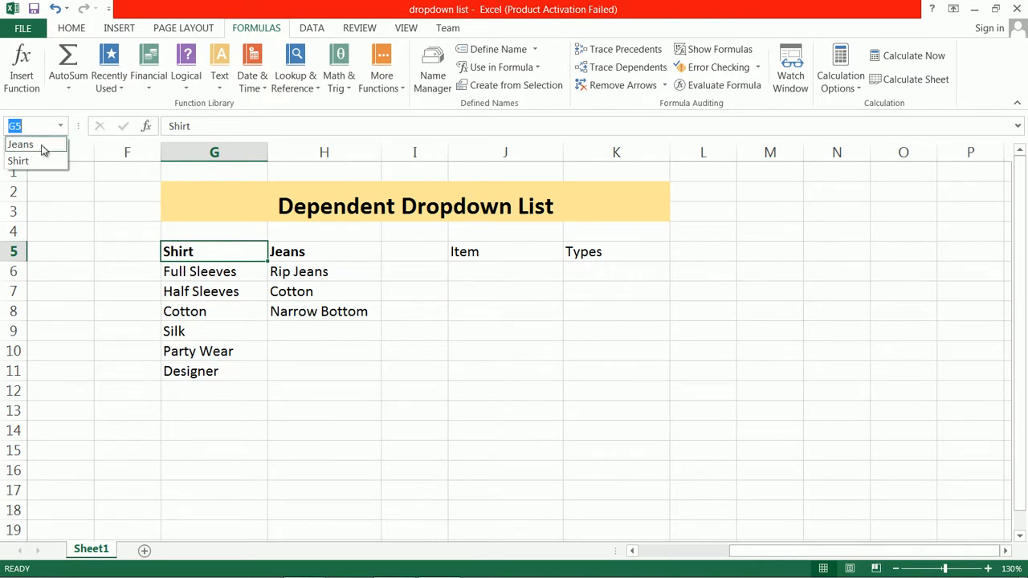
{"action": "left_click", "coordinate": [41, 149]}
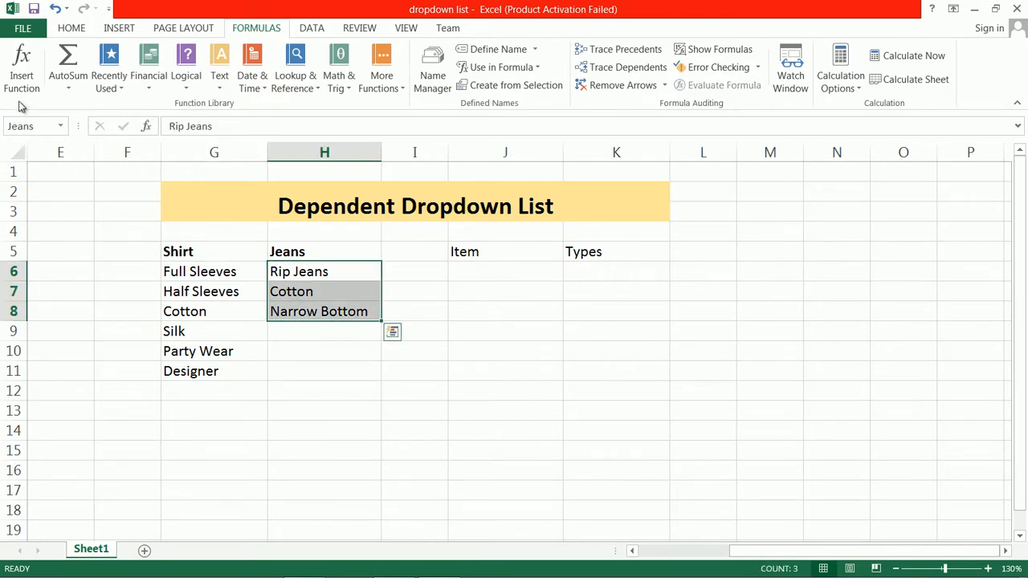
{"action": "left_click", "coordinate": [61, 127]}
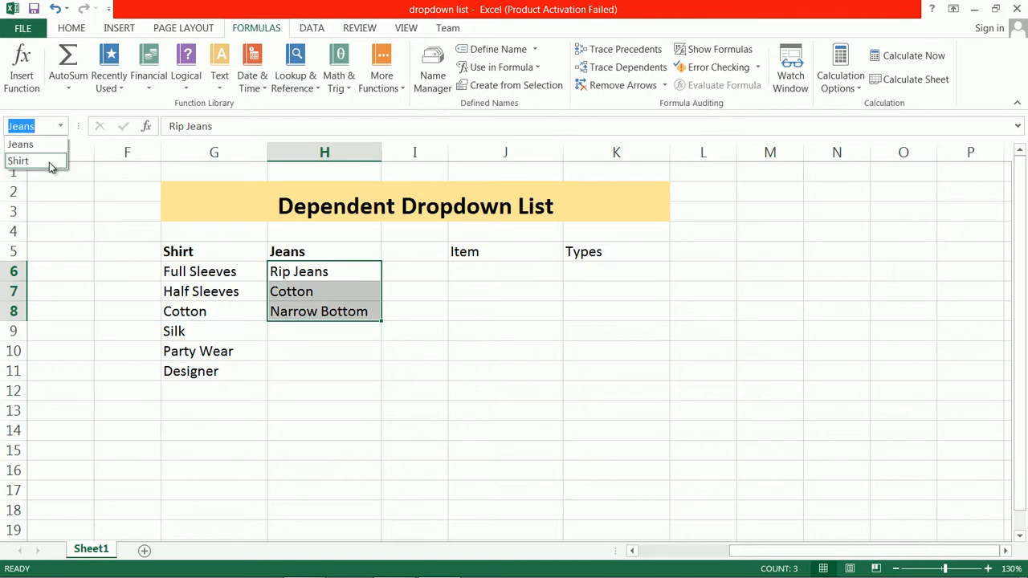
{"action": "left_click", "coordinate": [32, 161]}
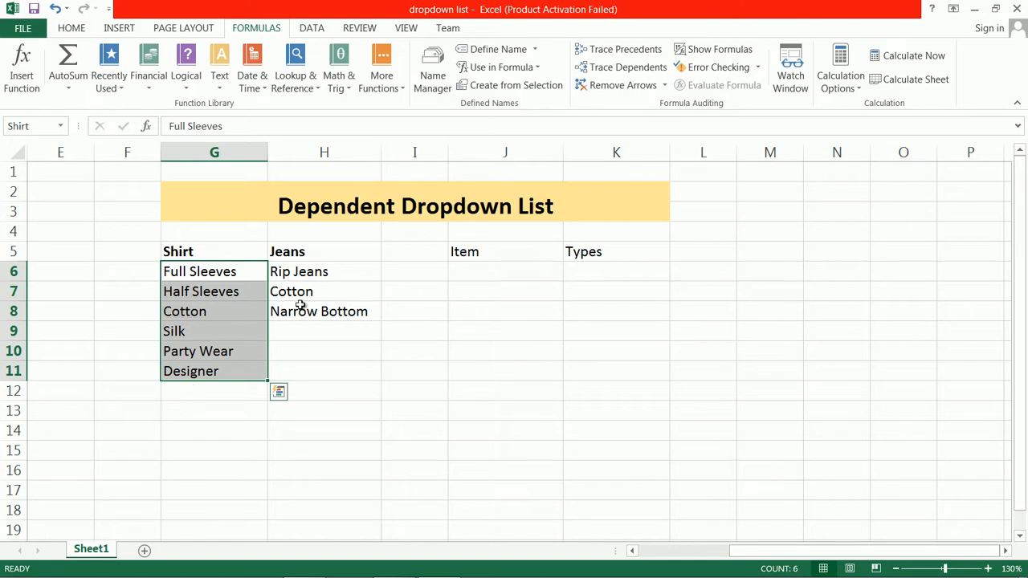
{"action": "left_click", "coordinate": [299, 272]}
{"action": "left_click", "coordinate": [310, 290]}
{"action": "left_click", "coordinate": [312, 278]}
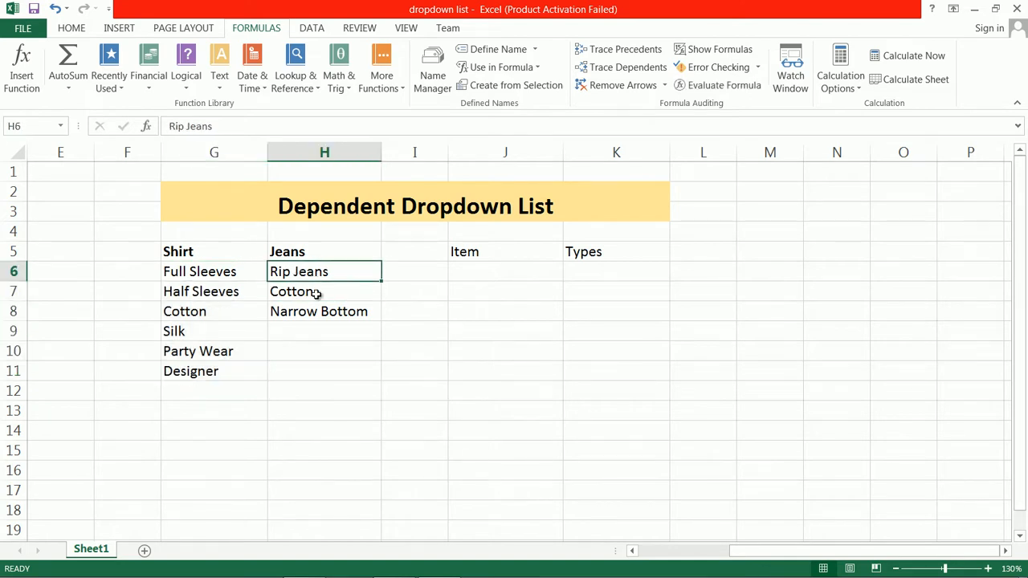
{"action": "left_click", "coordinate": [315, 313]}
{"action": "left_click", "coordinate": [362, 284]}
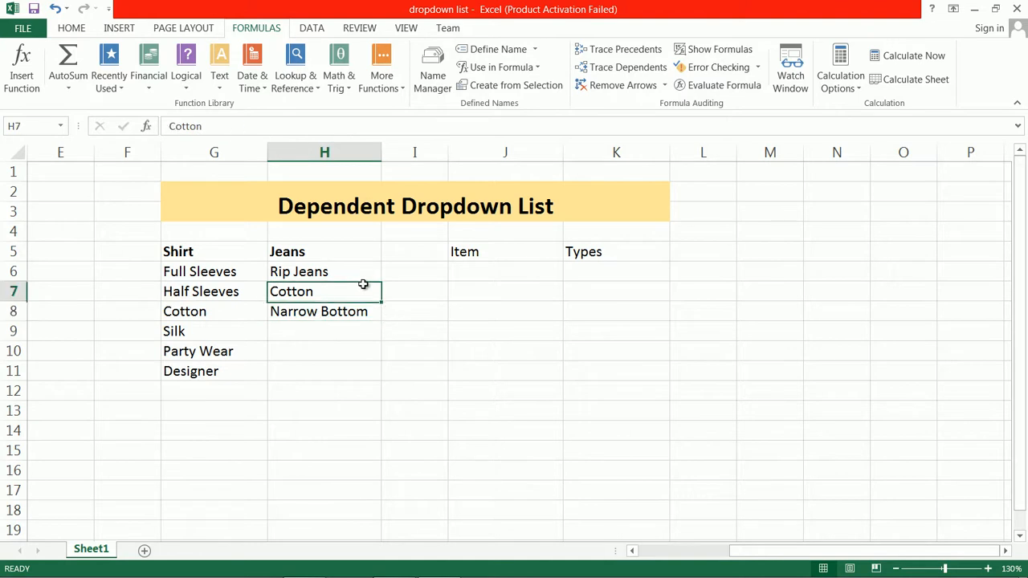
Step: Add list data validation to the Item cell J6, using the Shirt and Jeans headings G5:H5 as the source
{"action": "left_click", "coordinate": [525, 271]}
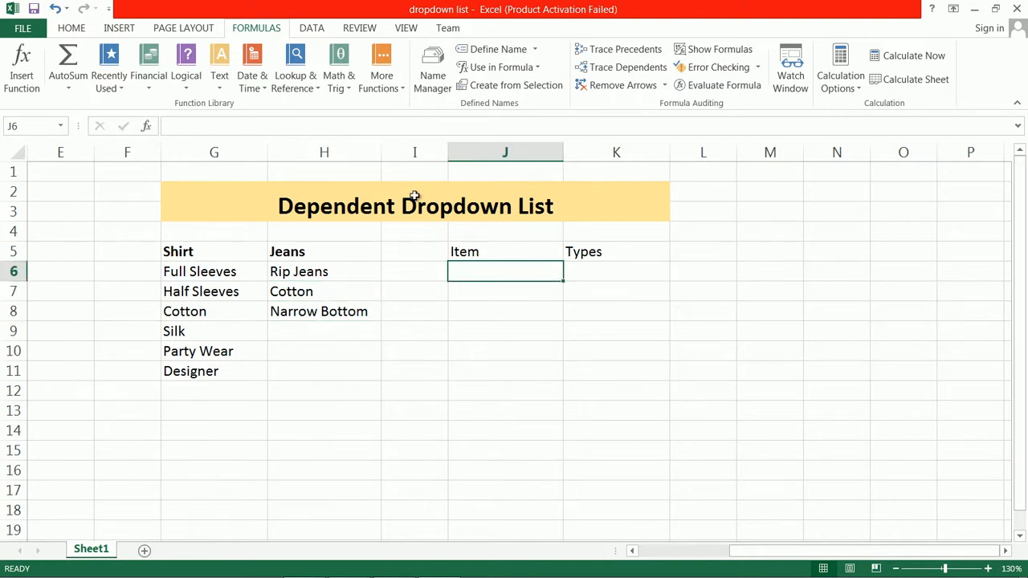
{"action": "left_click", "coordinate": [309, 29]}
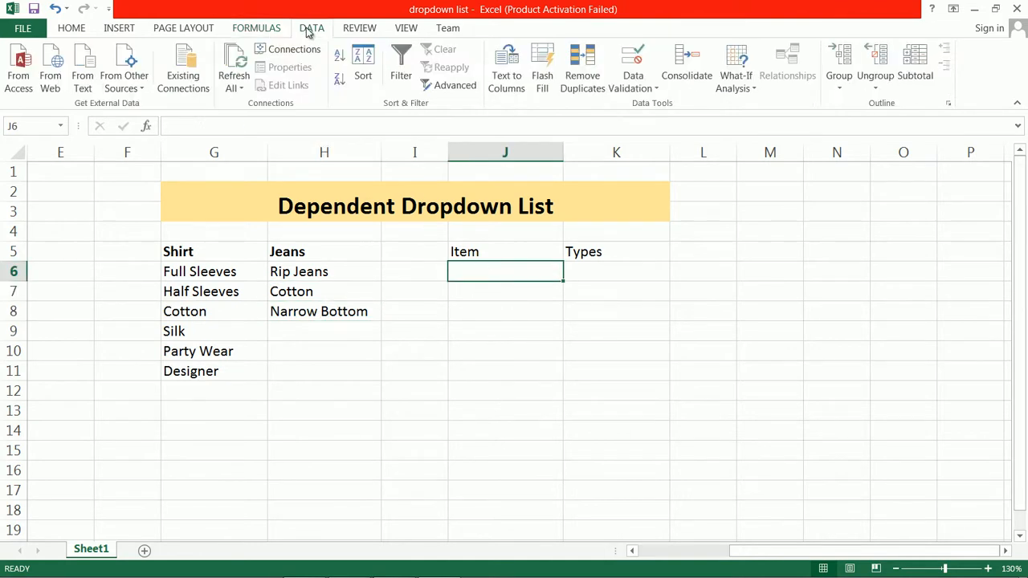
{"action": "left_click", "coordinate": [626, 88]}
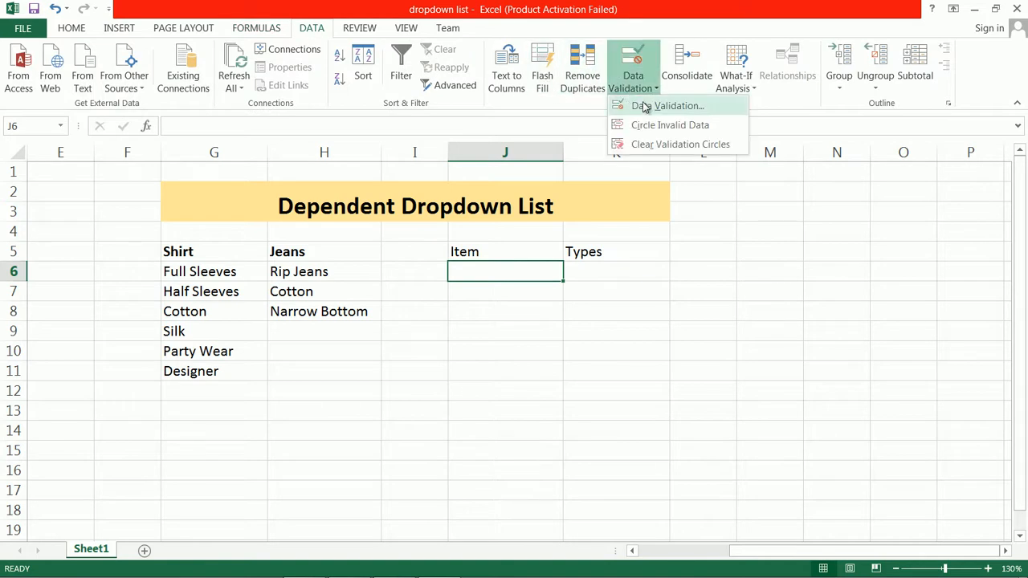
{"action": "left_click", "coordinate": [656, 109]}
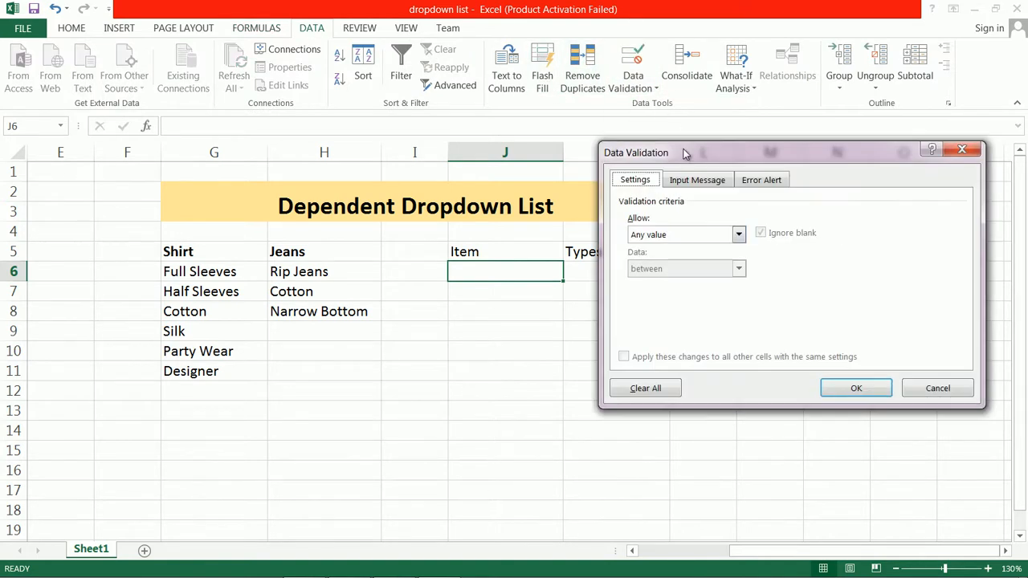
{"action": "left_click", "coordinate": [737, 235]}
{"action": "left_click", "coordinate": [689, 282]}
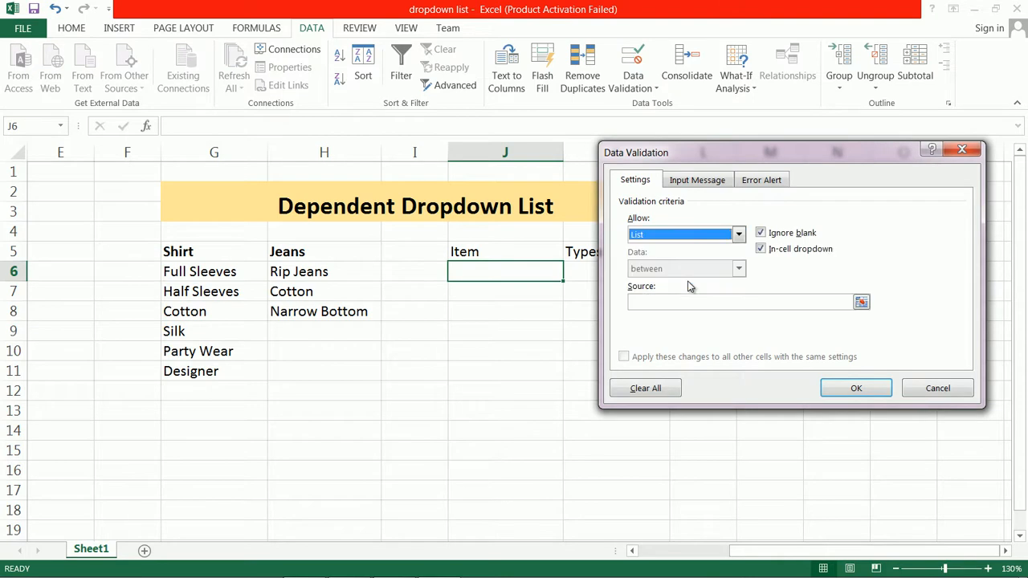
{"action": "left_click", "coordinate": [671, 300]}
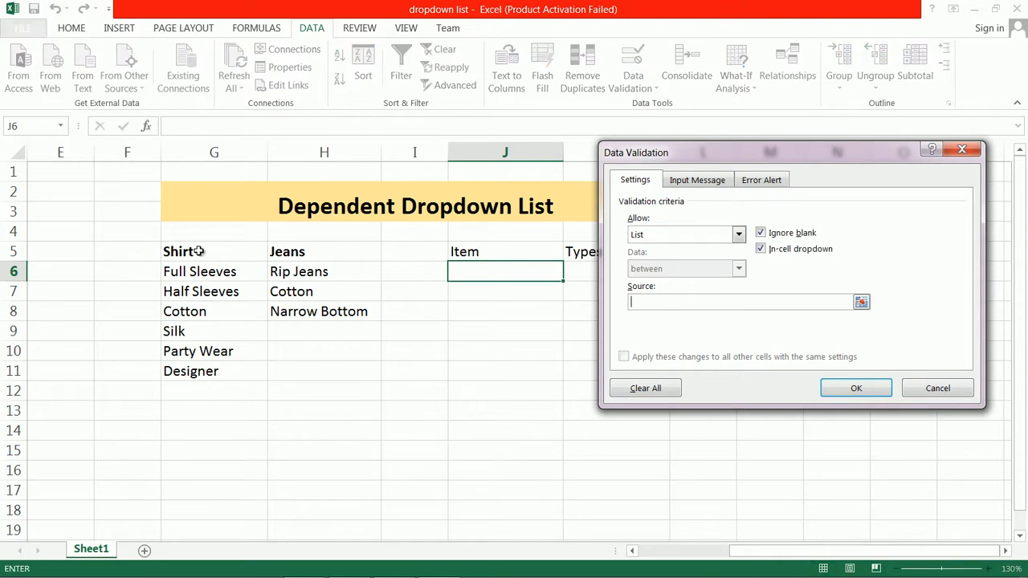
{"action": "left_click_drag", "start_coordinate": [178, 251], "coordinate": [333, 251]}
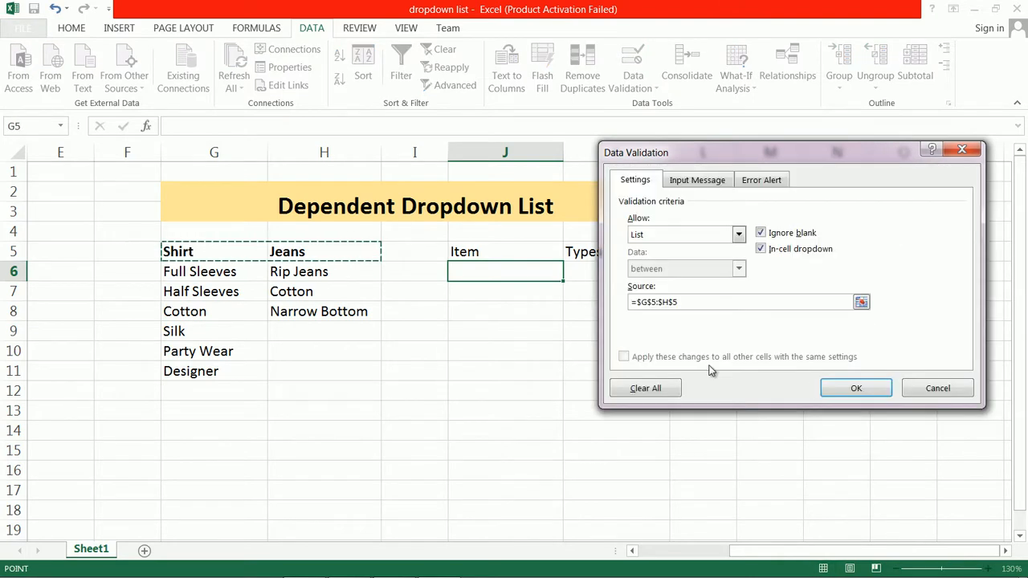
{"action": "left_click", "coordinate": [853, 391]}
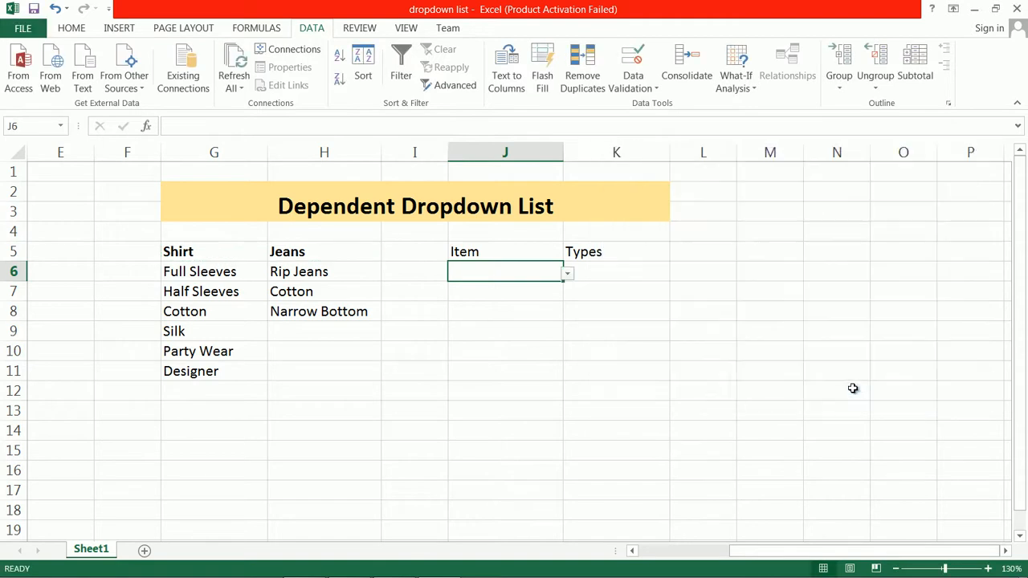
Step: Check the choices offered by the Item dropdown in cell J6
{"action": "left_click", "coordinate": [575, 273]}
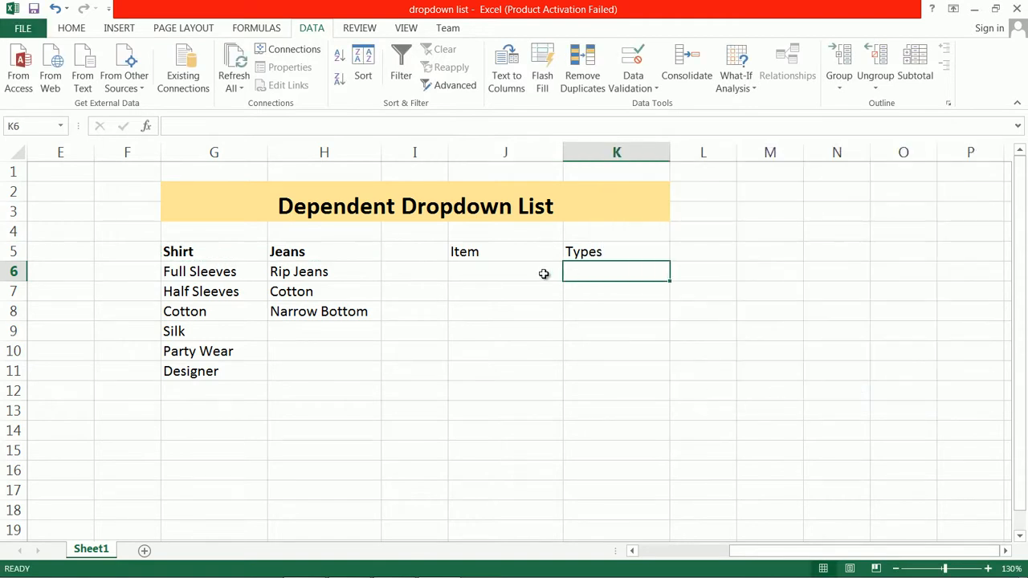
{"action": "left_click", "coordinate": [554, 273]}
{"action": "left_click", "coordinate": [567, 274]}
{"action": "left_click", "coordinate": [567, 274]}
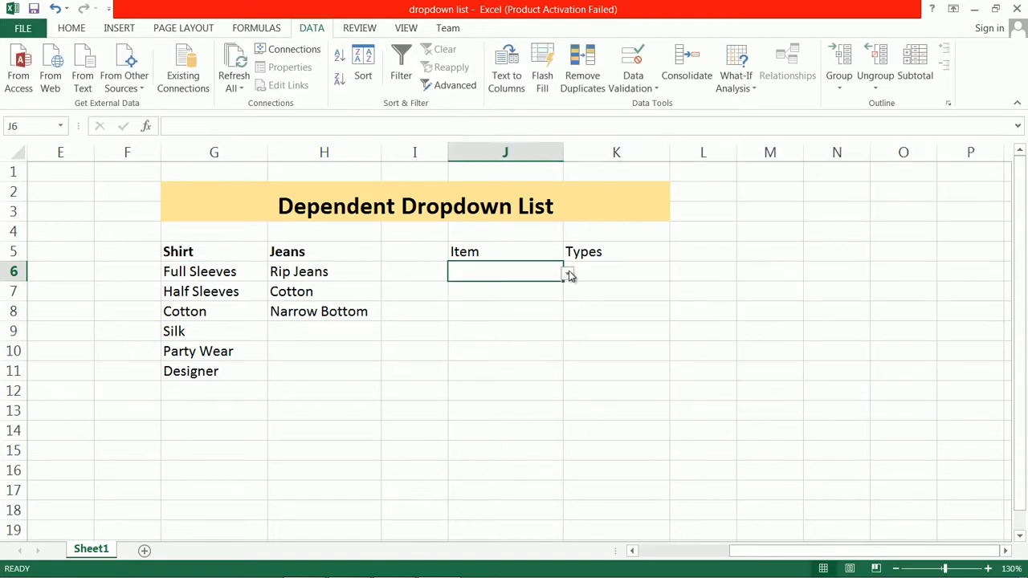
{"action": "left_click", "coordinate": [615, 270]}
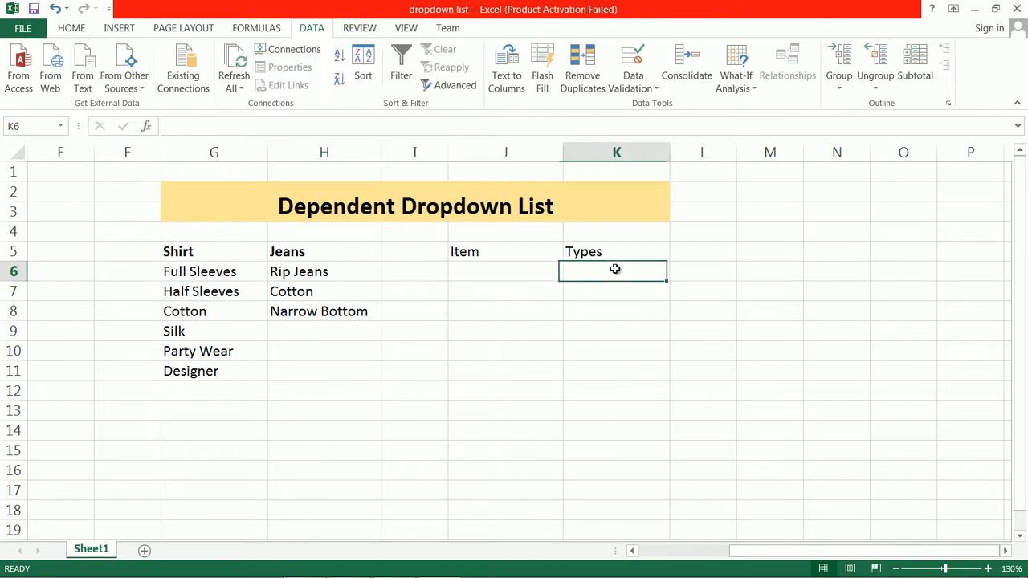
{"action": "left_click", "coordinate": [548, 271]}
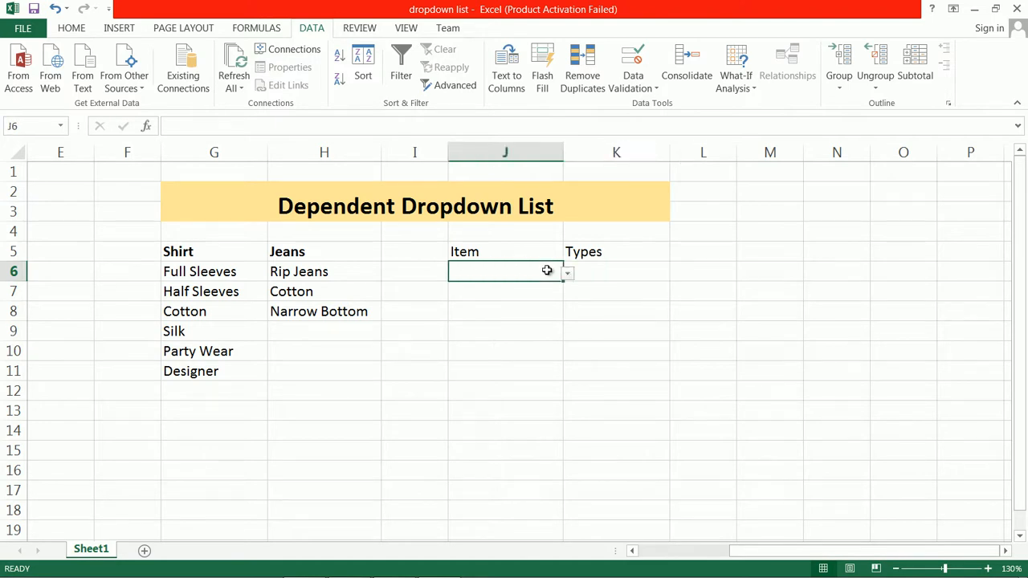
{"action": "left_click", "coordinate": [567, 274]}
{"action": "left_click", "coordinate": [567, 275]}
{"action": "left_click", "coordinate": [566, 275]}
{"action": "left_click", "coordinate": [566, 275]}
Step: Add list data validation to the Types cell K6 with the source formula =indirect($J$6)
{"action": "left_click", "coordinate": [604, 270]}
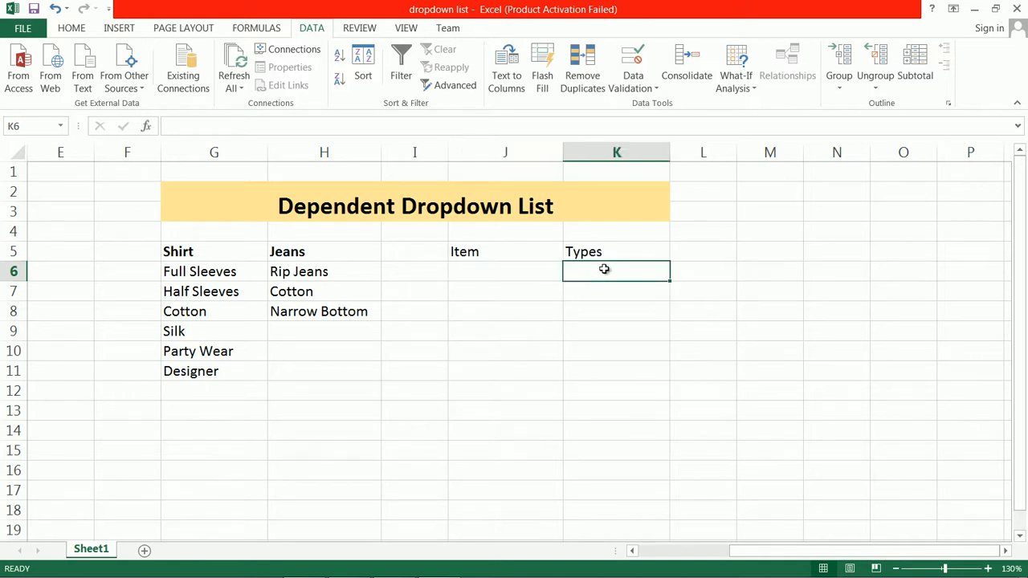
{"action": "left_click", "coordinate": [649, 89]}
{"action": "left_click", "coordinate": [654, 104]}
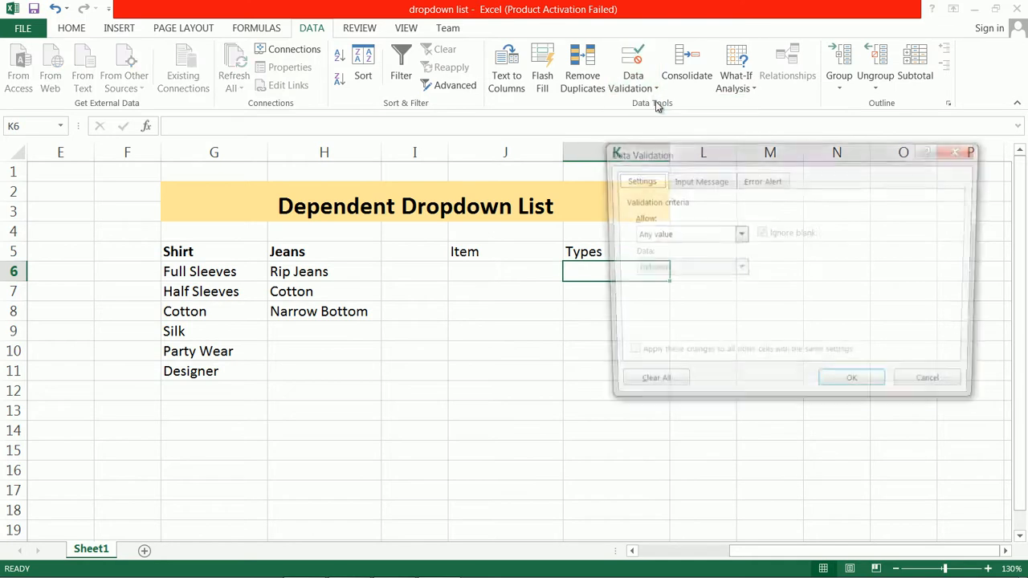
{"action": "left_click", "coordinate": [677, 236]}
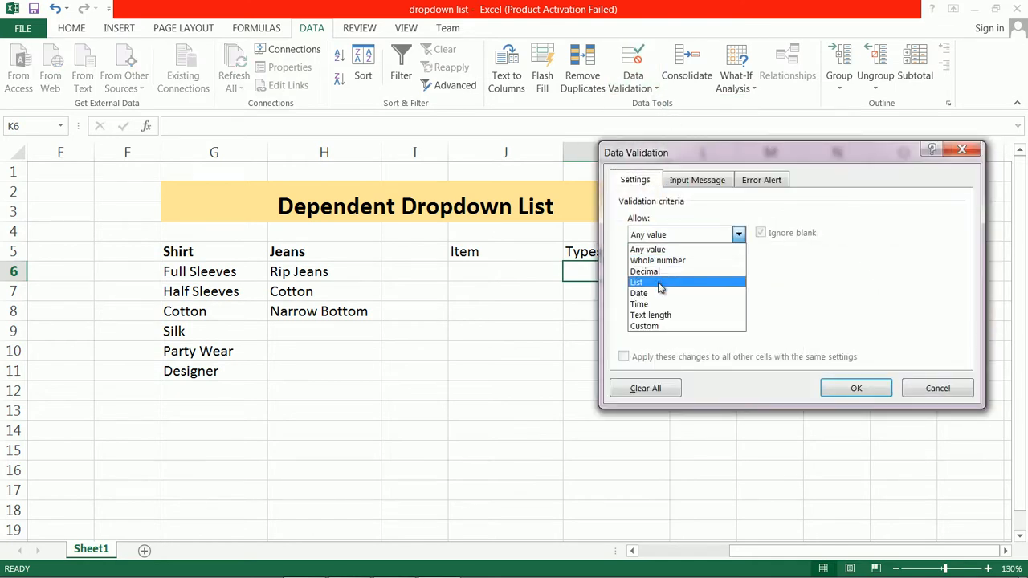
{"action": "left_click", "coordinate": [662, 279]}
{"action": "left_click", "coordinate": [660, 300]}
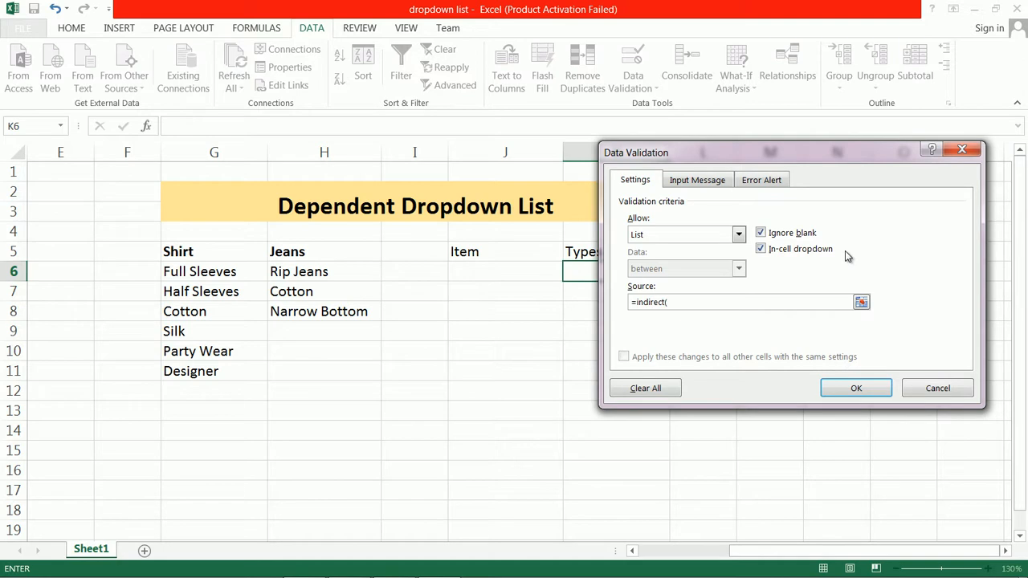
{"action": "left_click", "coordinate": [503, 274]}
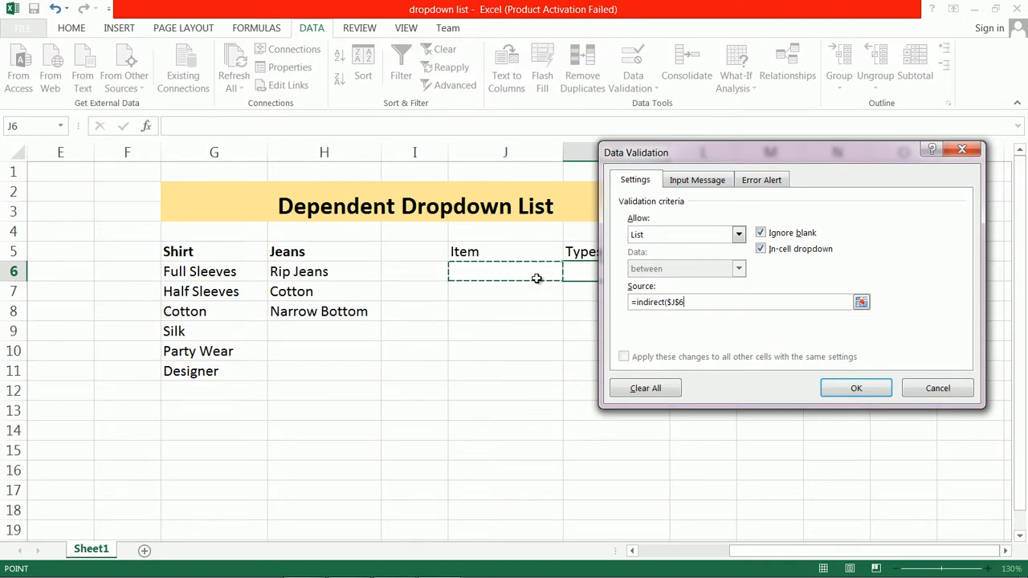
{"action": "type", "text": ")"}
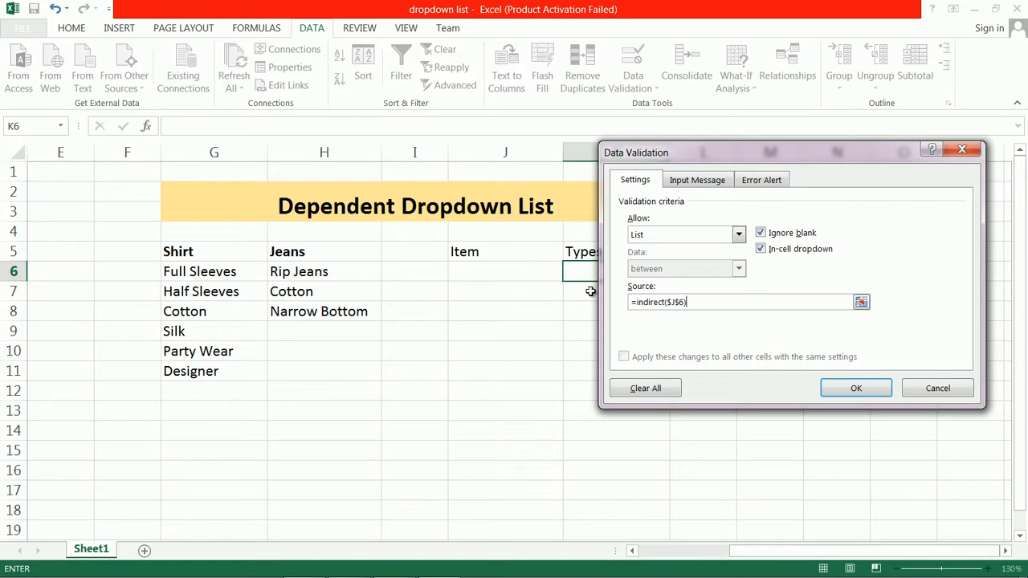
{"action": "left_click", "coordinate": [857, 388]}
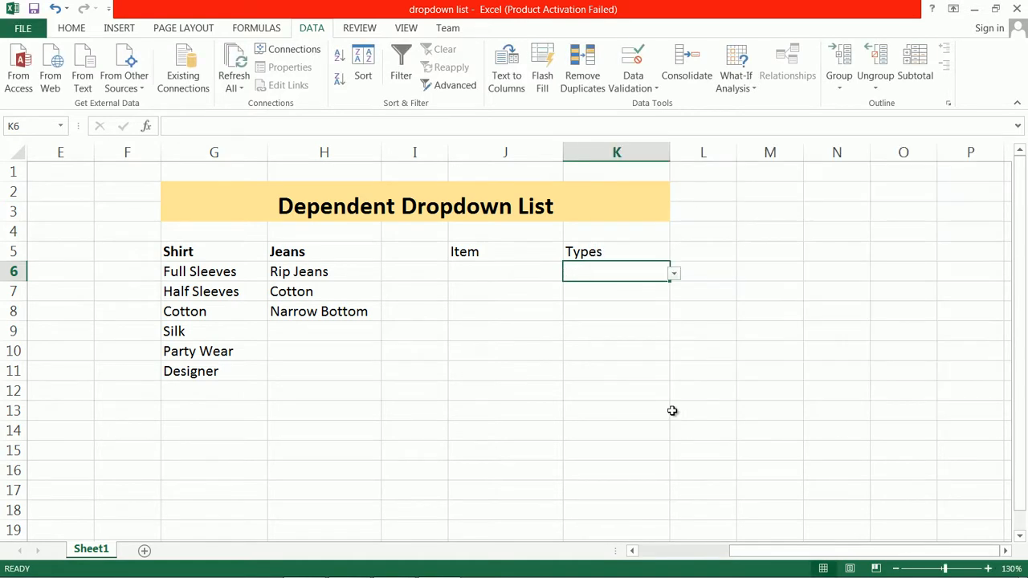
Step: Choose Shirt as the Item in J6 and check the choices offered by the Types dropdown in K6
{"action": "left_click", "coordinate": [540, 272]}
{"action": "left_click", "coordinate": [567, 275]}
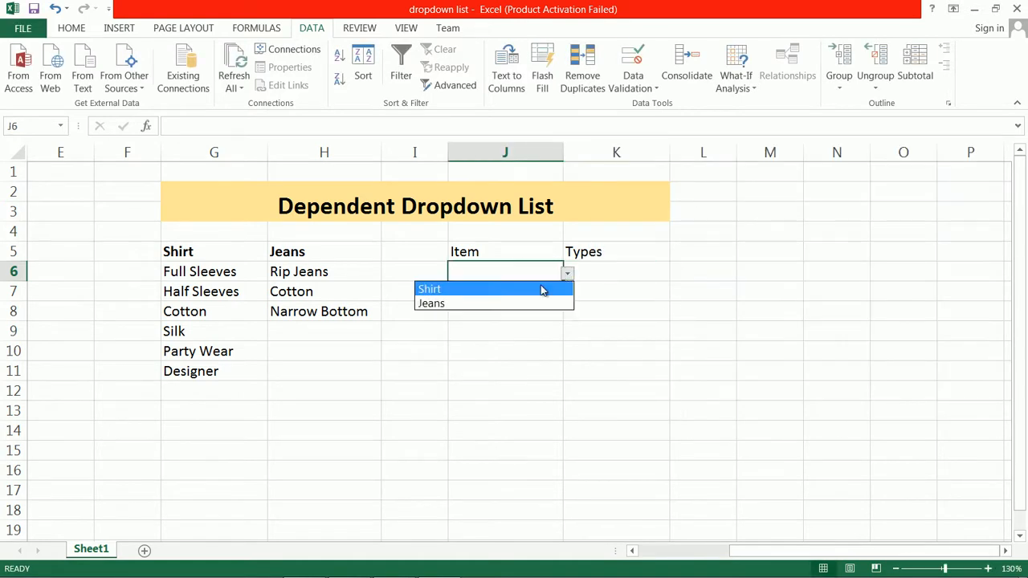
{"action": "left_click", "coordinate": [541, 288]}
{"action": "left_click", "coordinate": [659, 282]}
{"action": "left_click", "coordinate": [679, 285]}
{"action": "left_click", "coordinate": [656, 272]}
{"action": "left_click", "coordinate": [674, 274]}
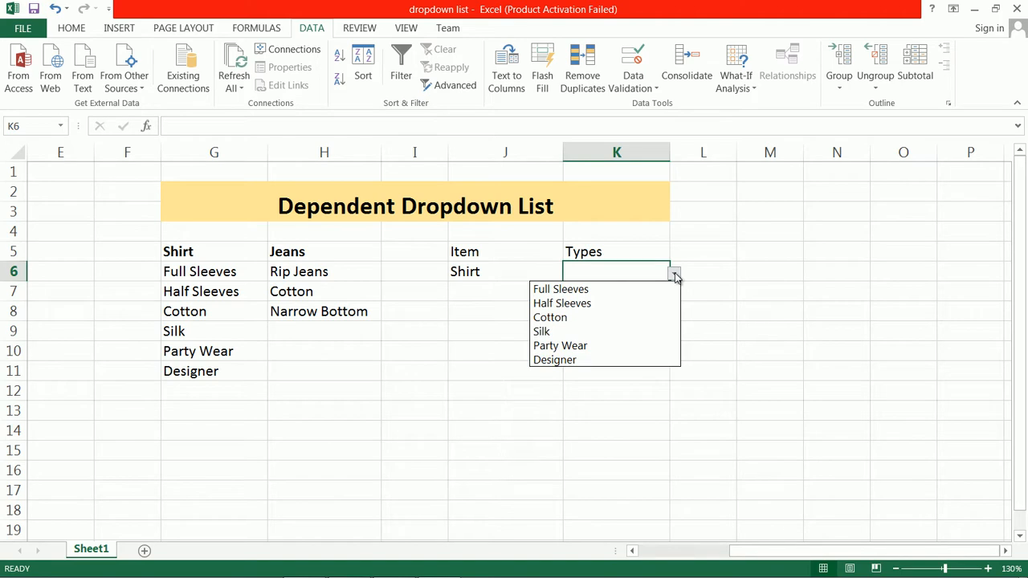
{"action": "left_click", "coordinate": [674, 276]}
Step: Set the Item in J6 to Jeans and check the choices offered by the Types dropdown in K6
{"action": "left_click", "coordinate": [504, 278]}
{"action": "left_click", "coordinate": [568, 275]}
{"action": "left_click", "coordinate": [539, 304]}
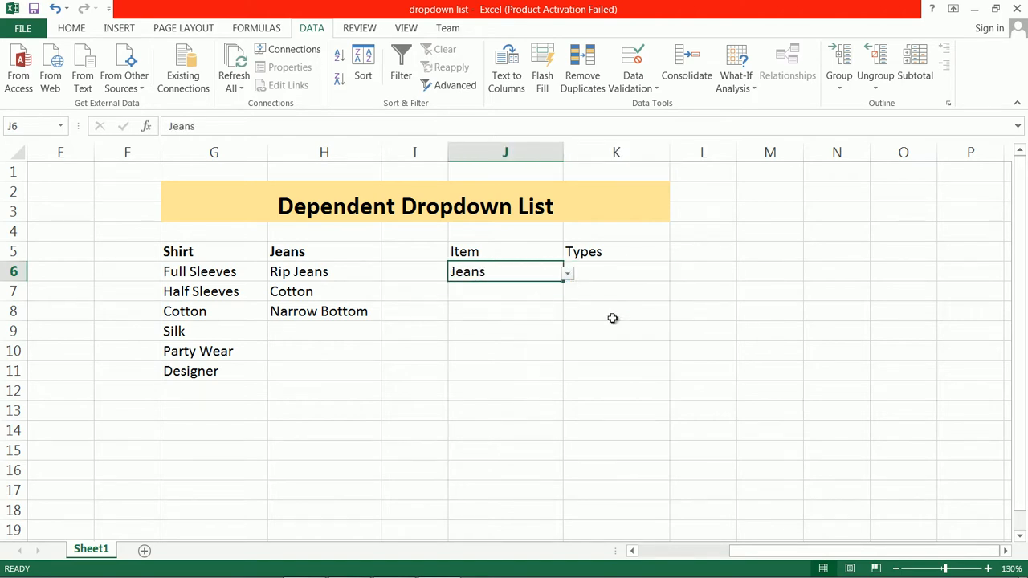
{"action": "left_click", "coordinate": [669, 275]}
{"action": "left_click", "coordinate": [673, 276]}
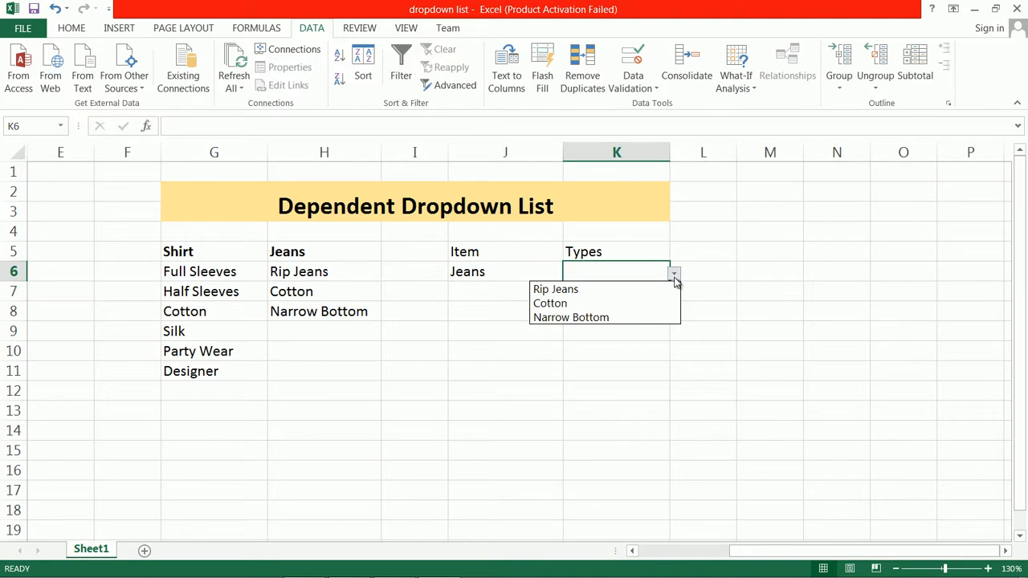
{"action": "left_click", "coordinate": [703, 299]}
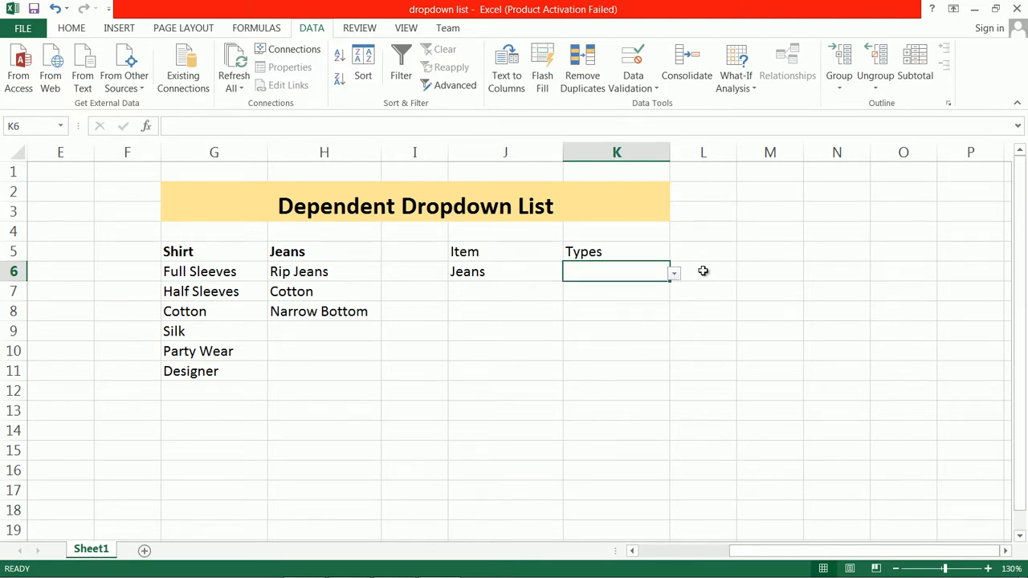
{"action": "left_click", "coordinate": [704, 270]}
{"action": "left_click", "coordinate": [635, 271]}
{"action": "left_click", "coordinate": [534, 273]}
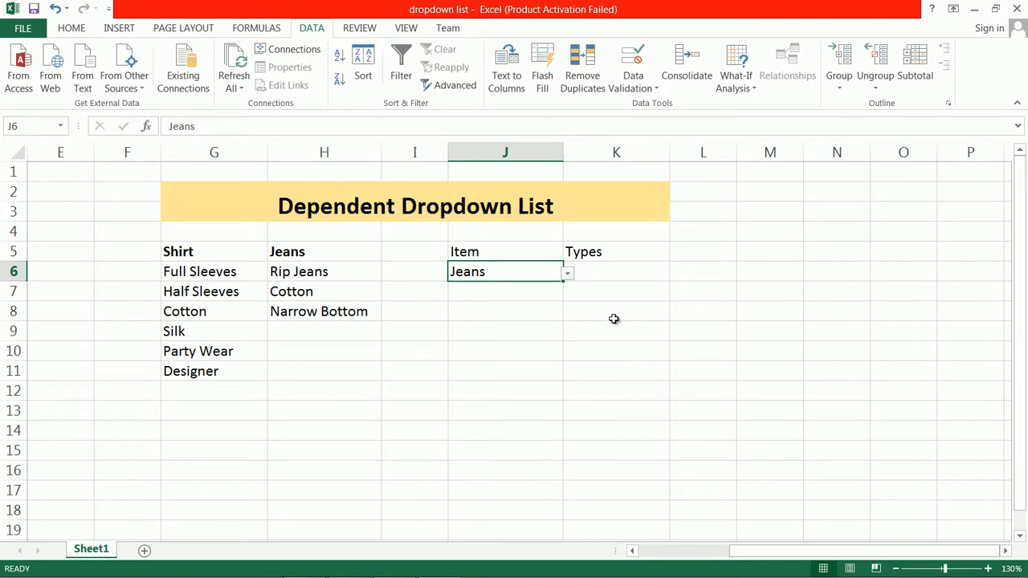
{"action": "left_click", "coordinate": [556, 296]}
{"action": "left_click", "coordinate": [551, 275]}
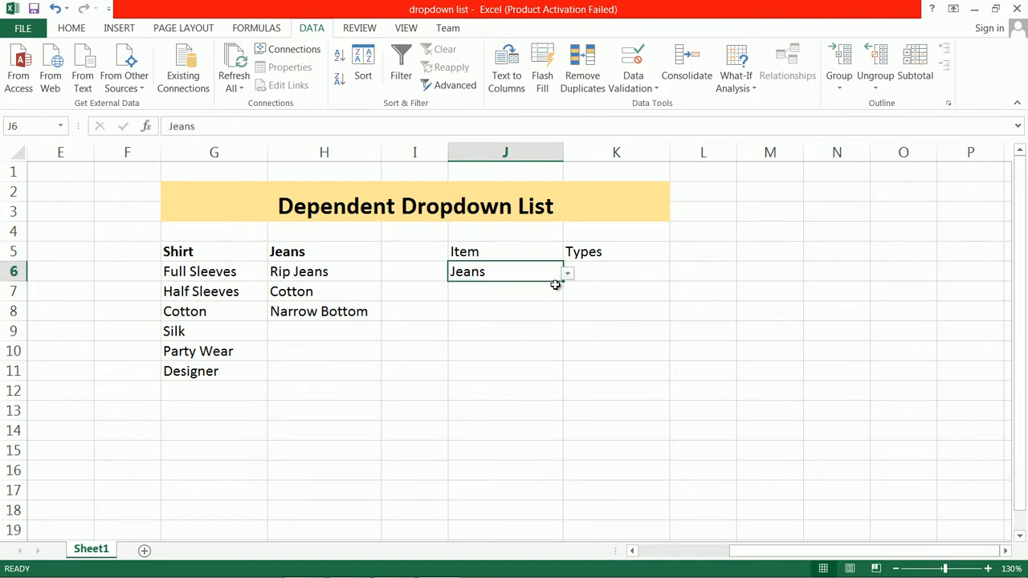